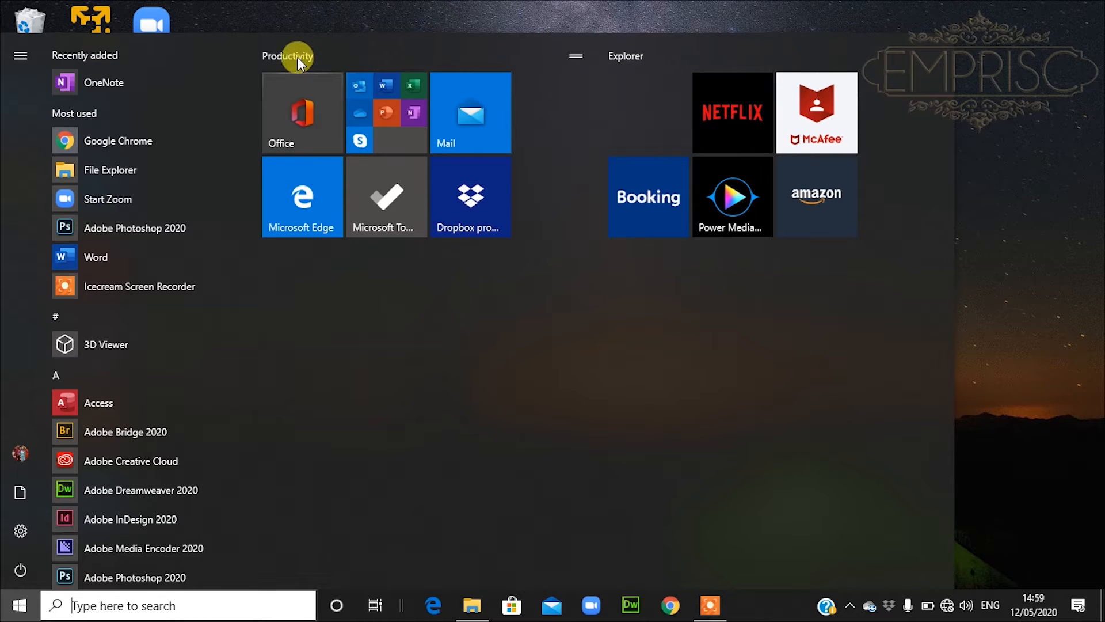
Step: Rename the Productivity tile group in the Start menu to Prod
left_click(298, 57)
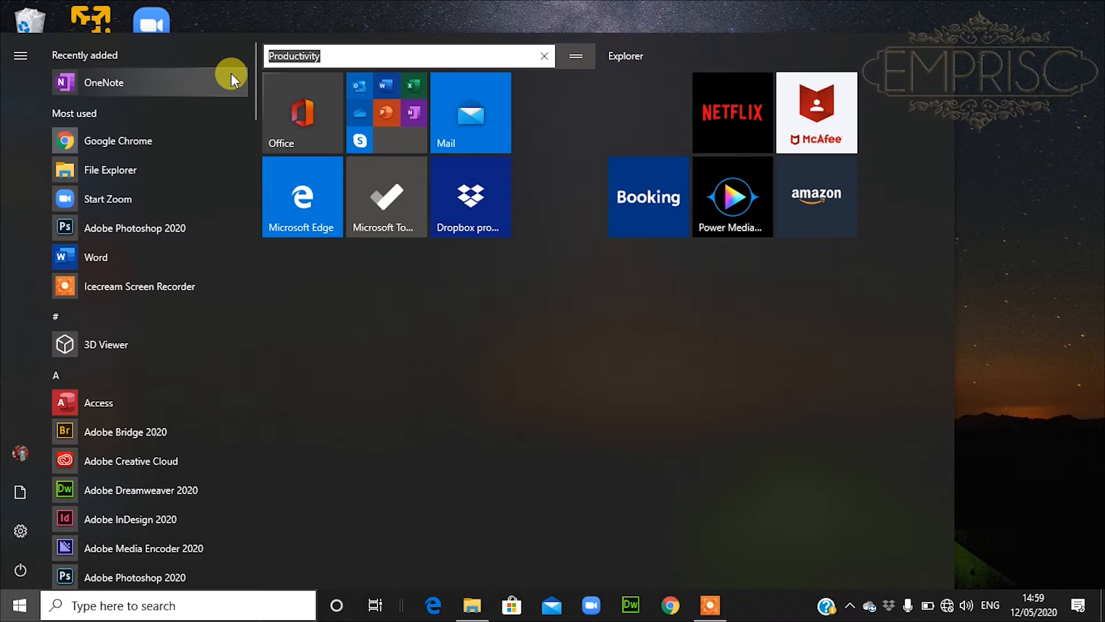
type("pRODF")
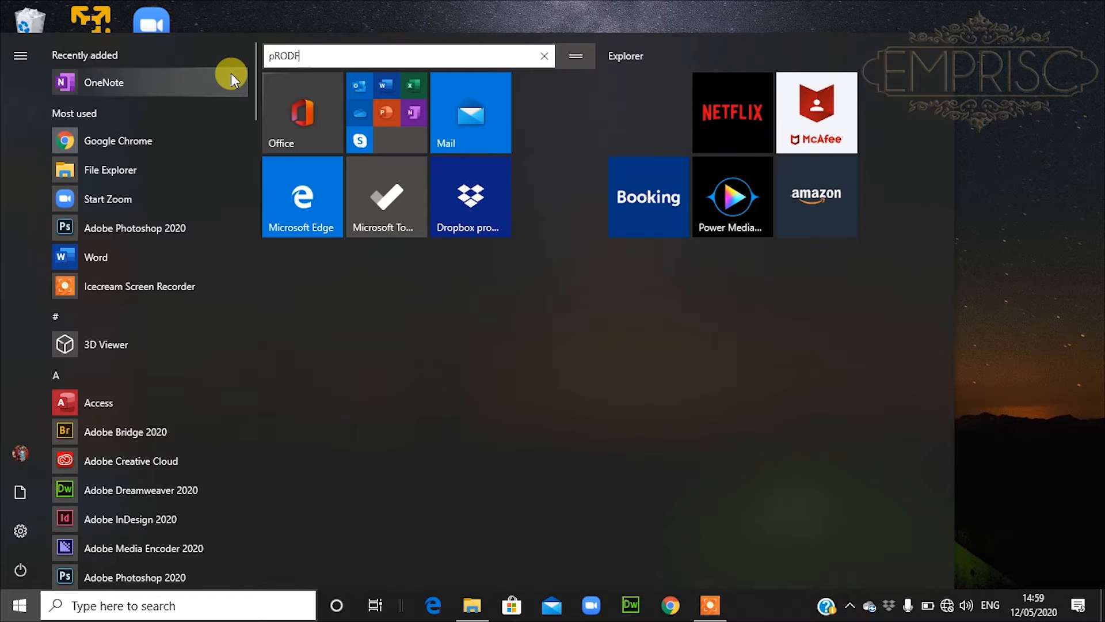
key("BackSpace")
key("BackSpace")
key("BackSpace")
key("BackSpace")
type("P")
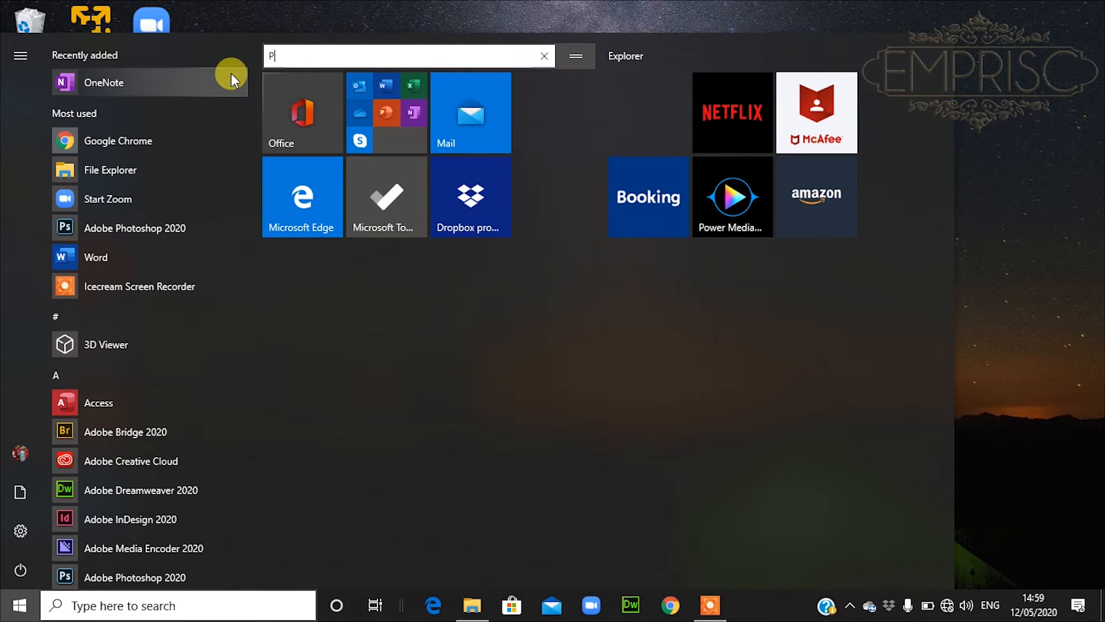
type("rod")
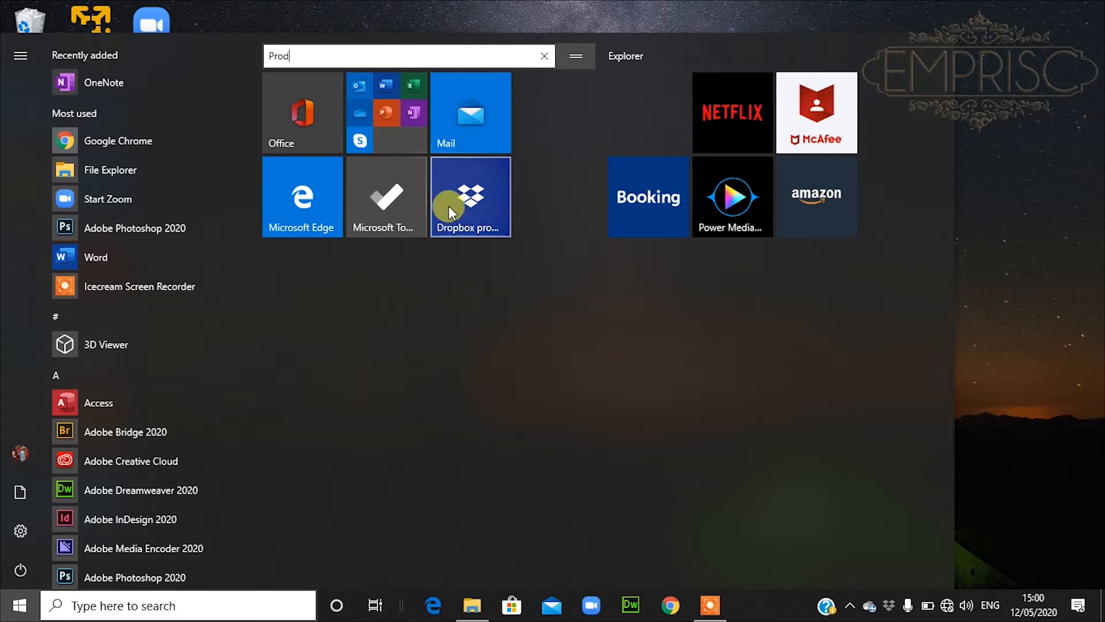
left_click(440, 285)
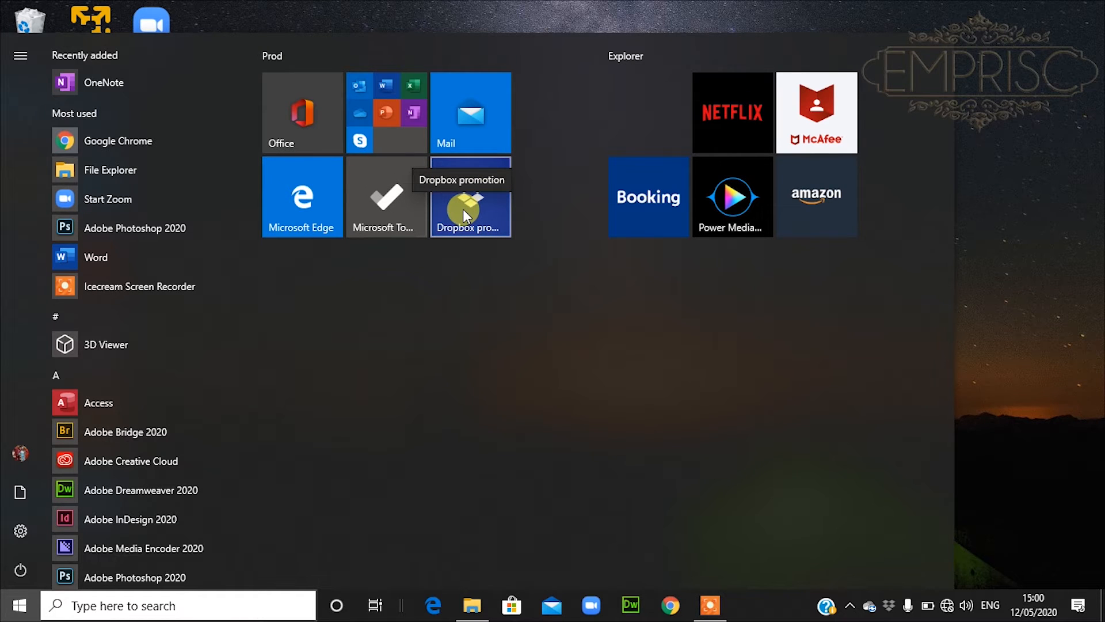
Step: Move the Dropbox promotion tile into the Explorer group's empty slot, and shrink the Start menu in height and to one tile-group column in width
left_click_drag(463, 209, 483, 232)
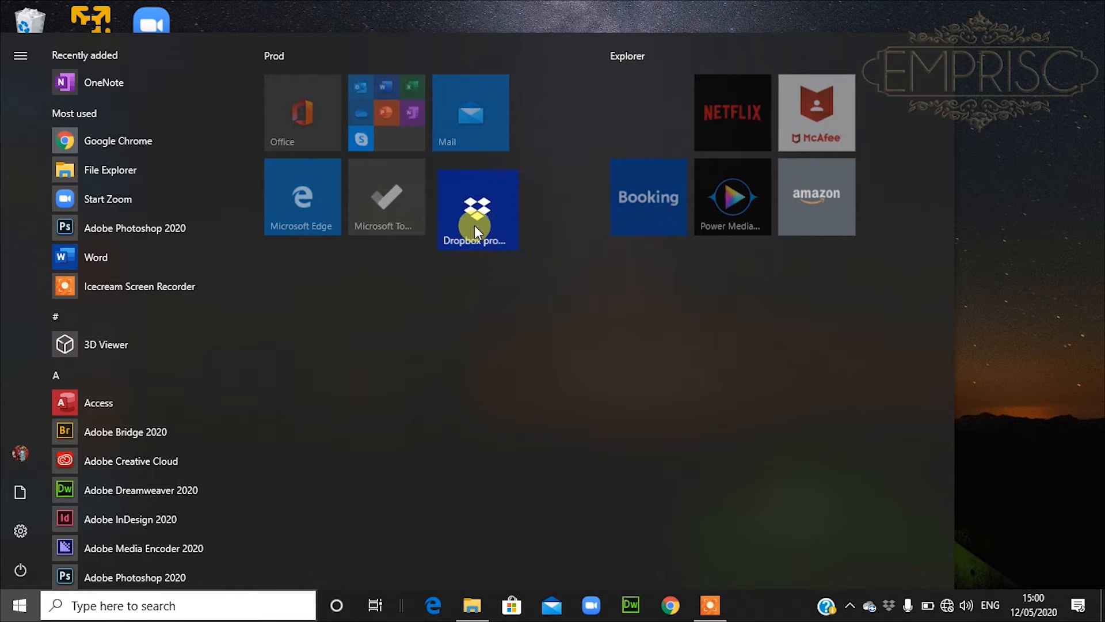
left_click_drag(471, 219, 644, 129)
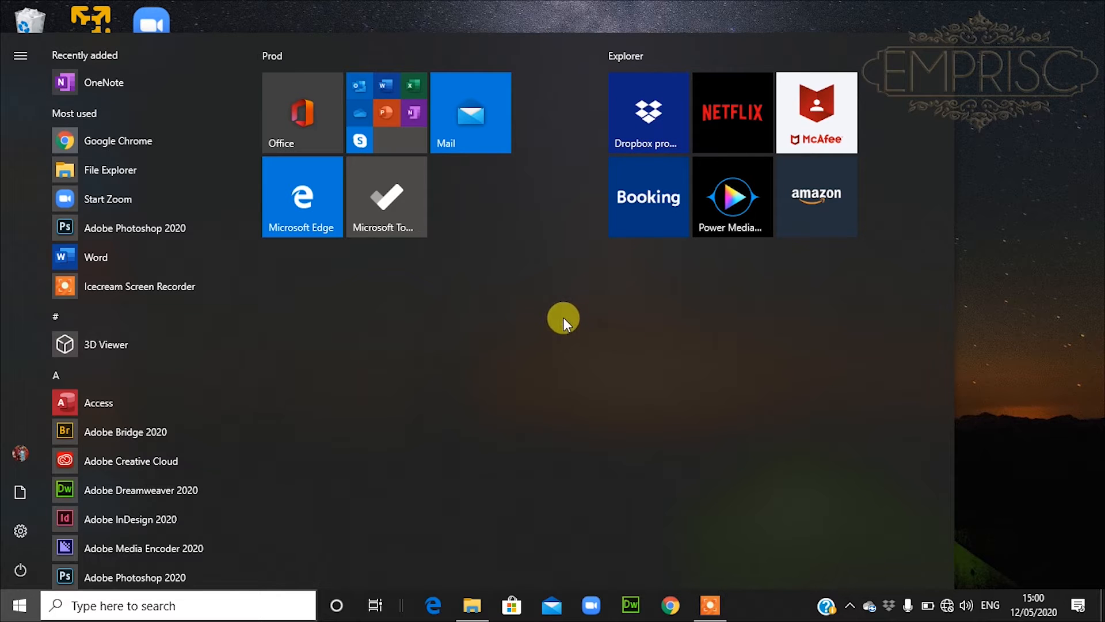
left_click_drag(387, 26, 396, 91)
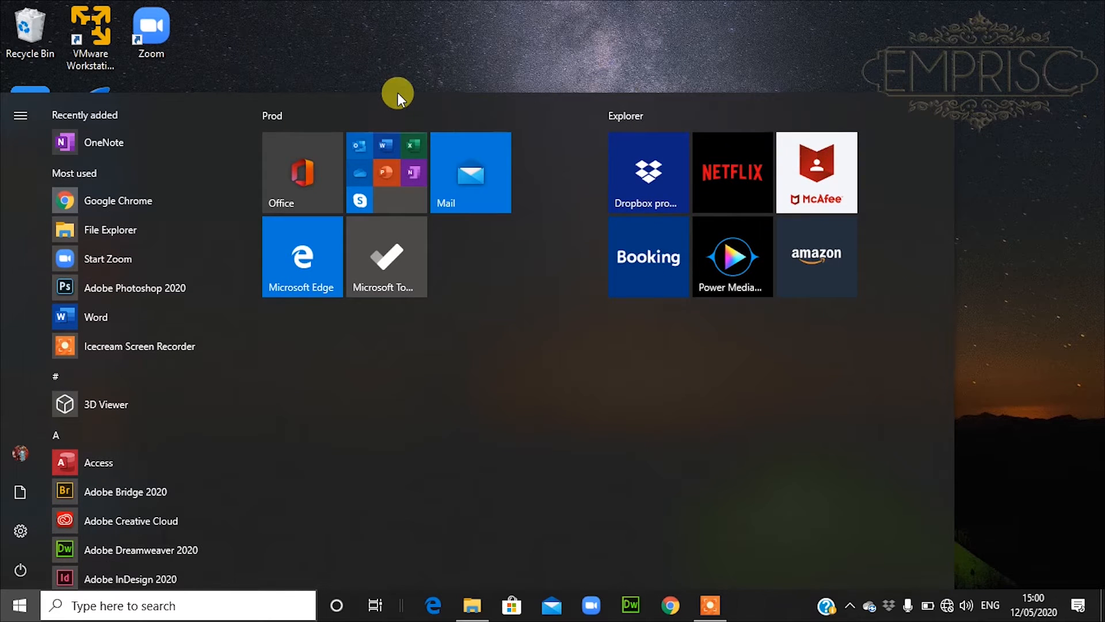
left_click_drag(948, 254, 501, 434)
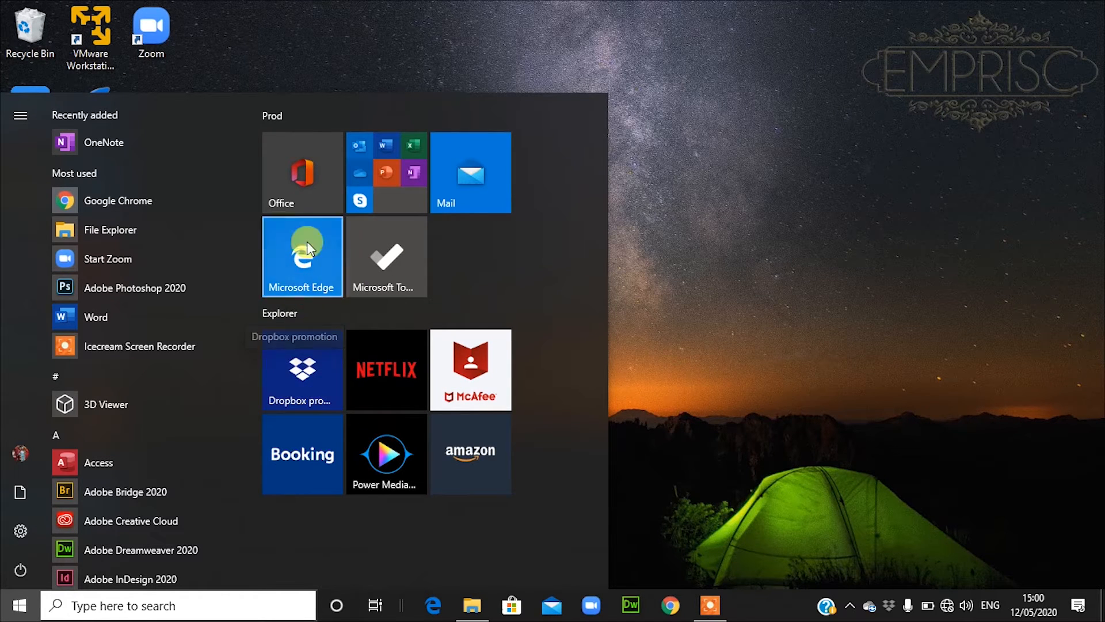
Step: Unpin every tile of the Prod group from Start: Microsoft To Do, Microsoft Edge, Mail, the Office apps folder and Office
right_click(383, 256)
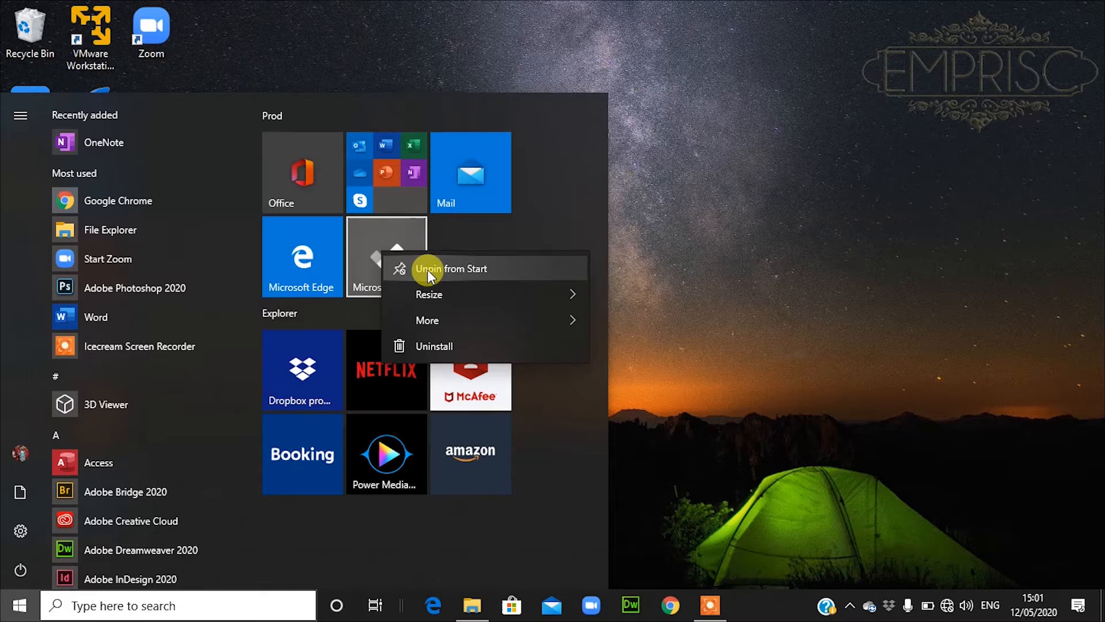
left_click(508, 269)
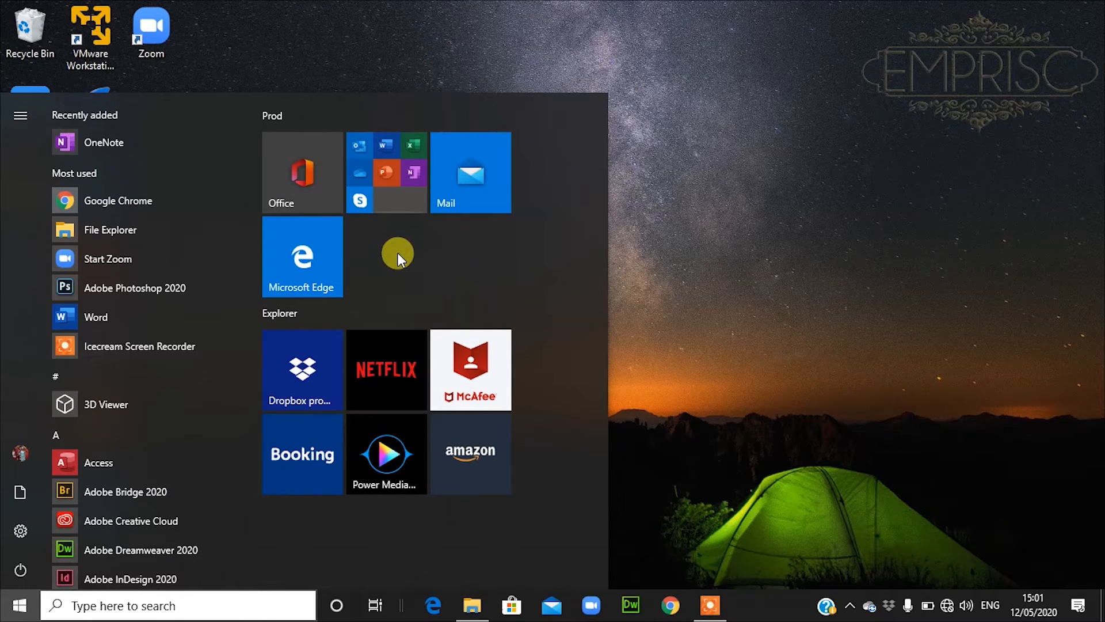
right_click(323, 259)
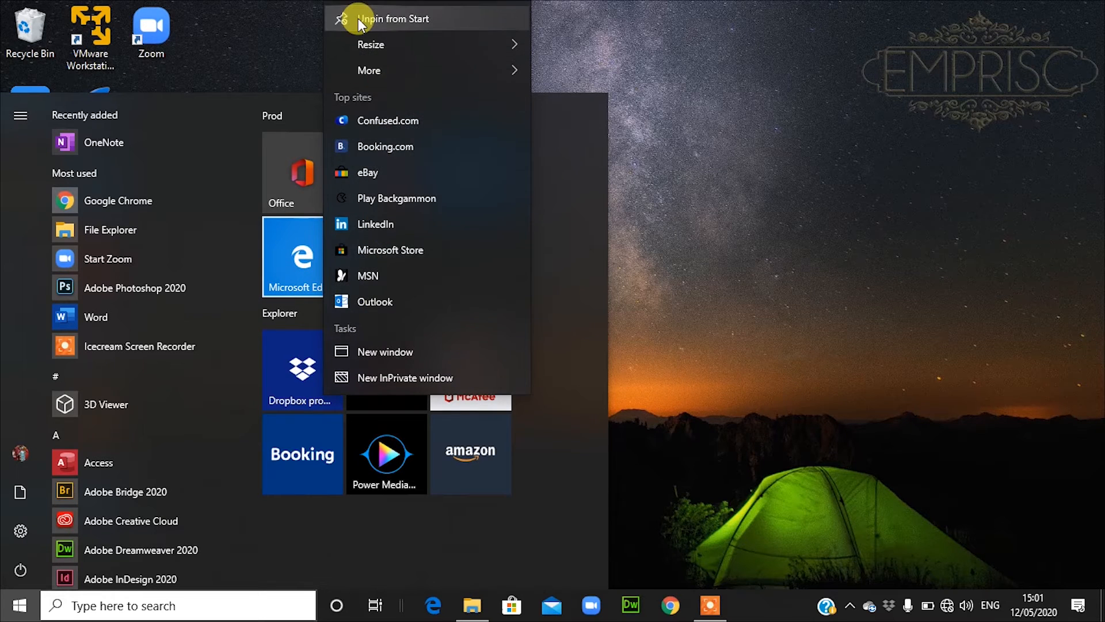
left_click(358, 23)
right_click(465, 165)
left_click(493, 194)
right_click(406, 179)
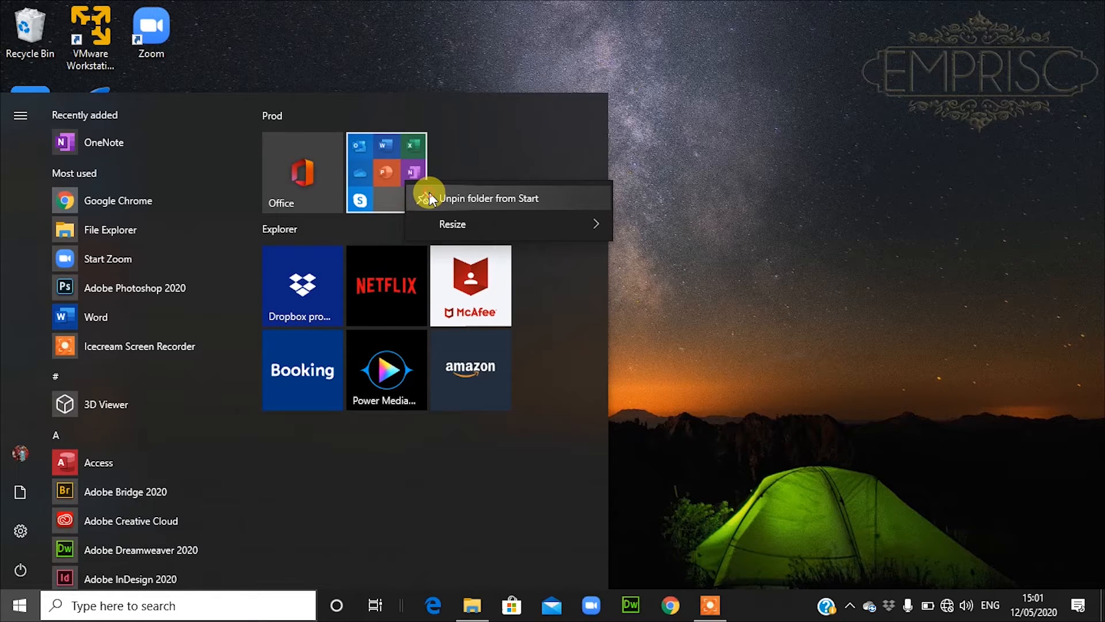
left_click(431, 200)
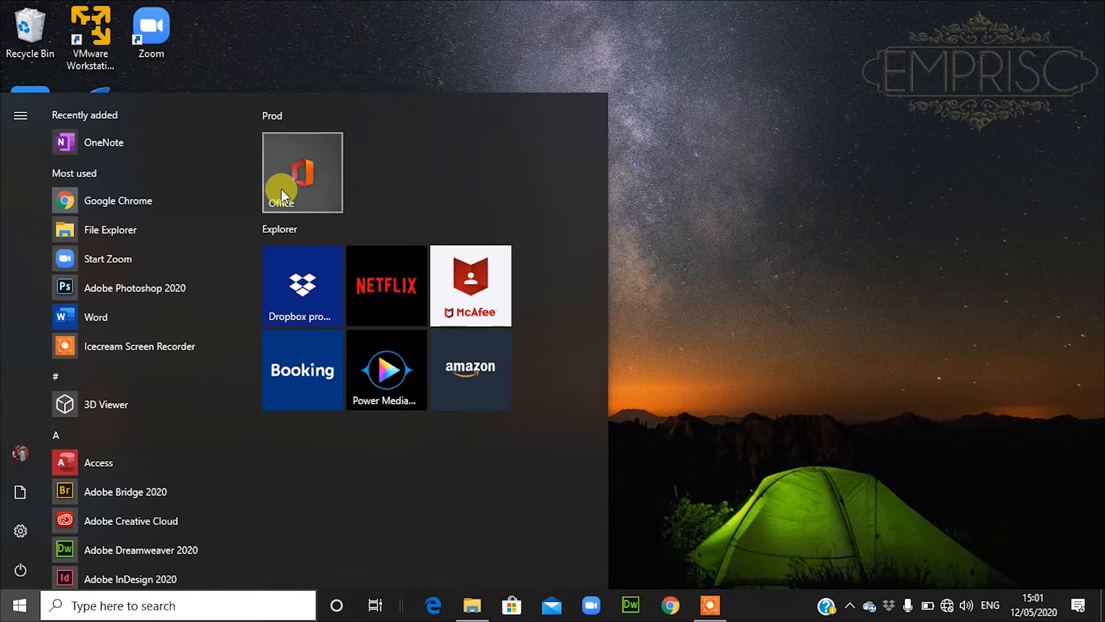
right_click(298, 170)
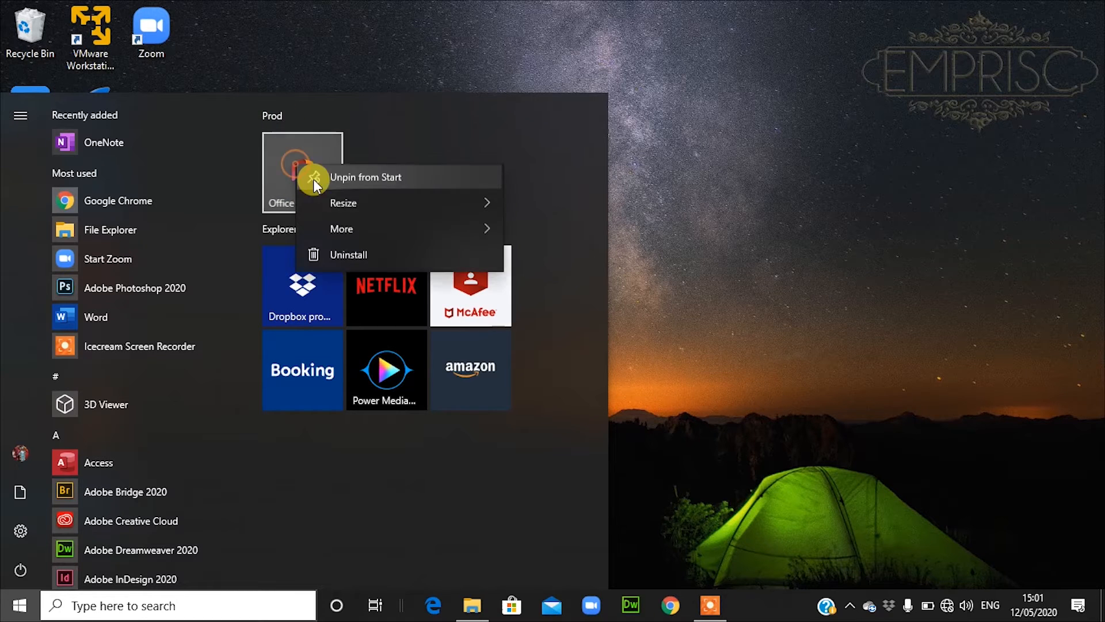
left_click(327, 186)
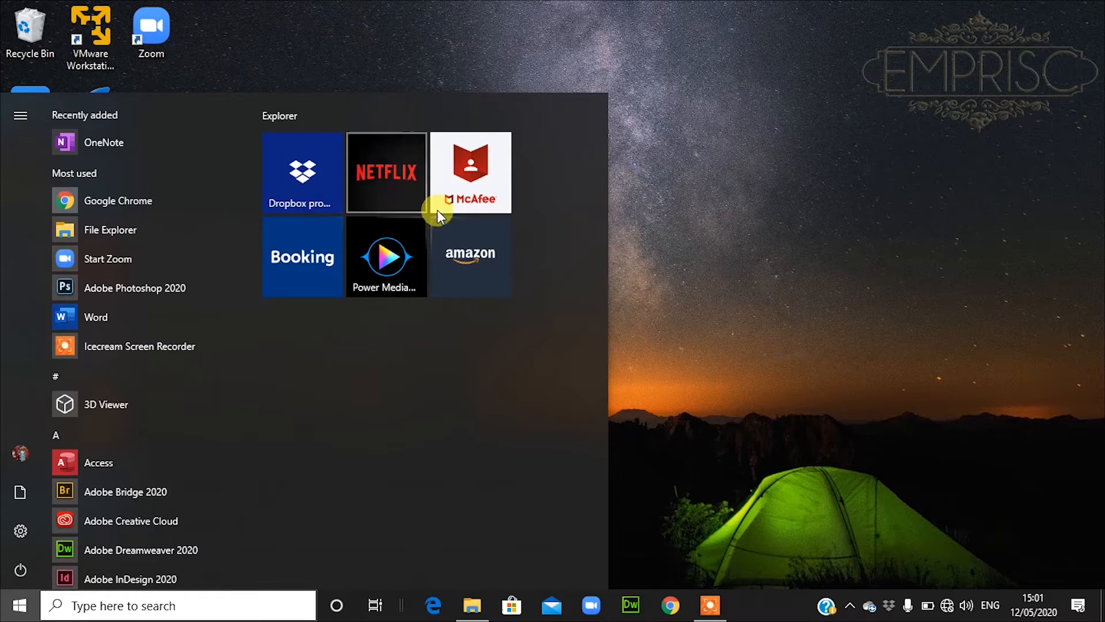
Step: Unpin all Explorer group tiles from Start: Dropbox promotion, Netflix, McAfee, Booking, Power Media and Amazon
right_click(317, 189)
left_click(355, 216)
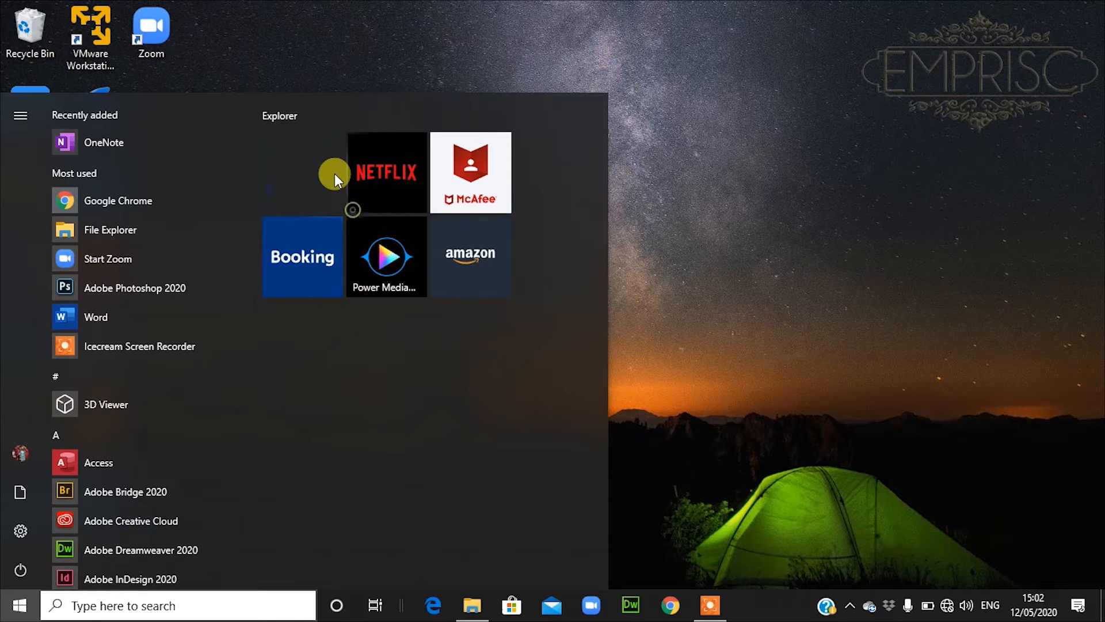
right_click(351, 182)
left_click(373, 206)
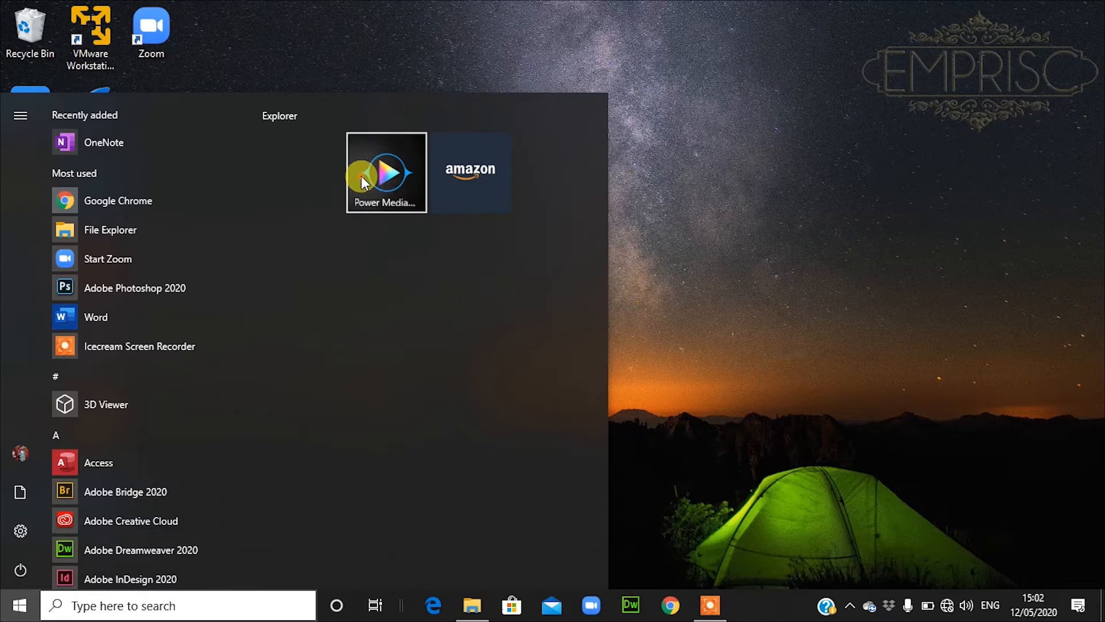
right_click(365, 175)
left_click(409, 197)
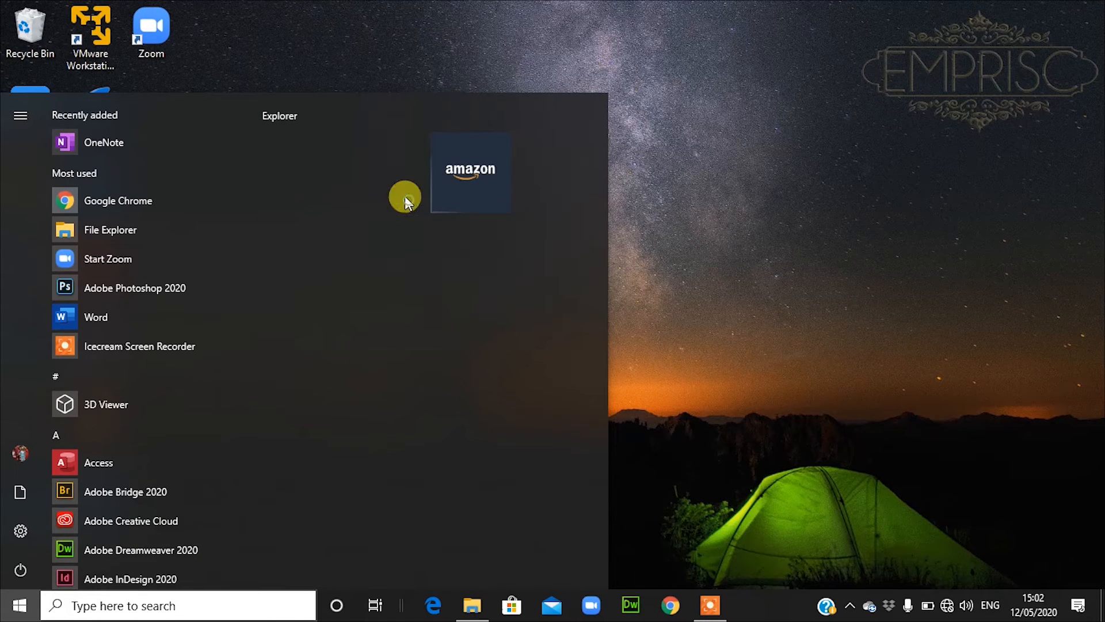
right_click(461, 185)
left_click(493, 210)
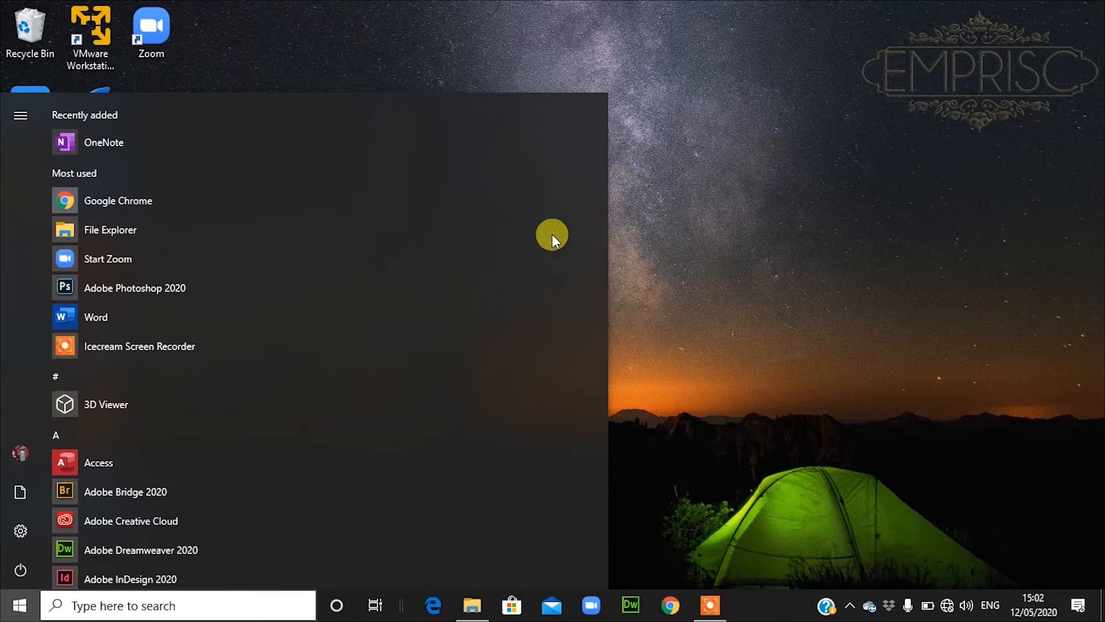
Step: Browse the complete app list with the Start menu temporarily narrowed to that list alone
left_click_drag(605, 254, 239, 279)
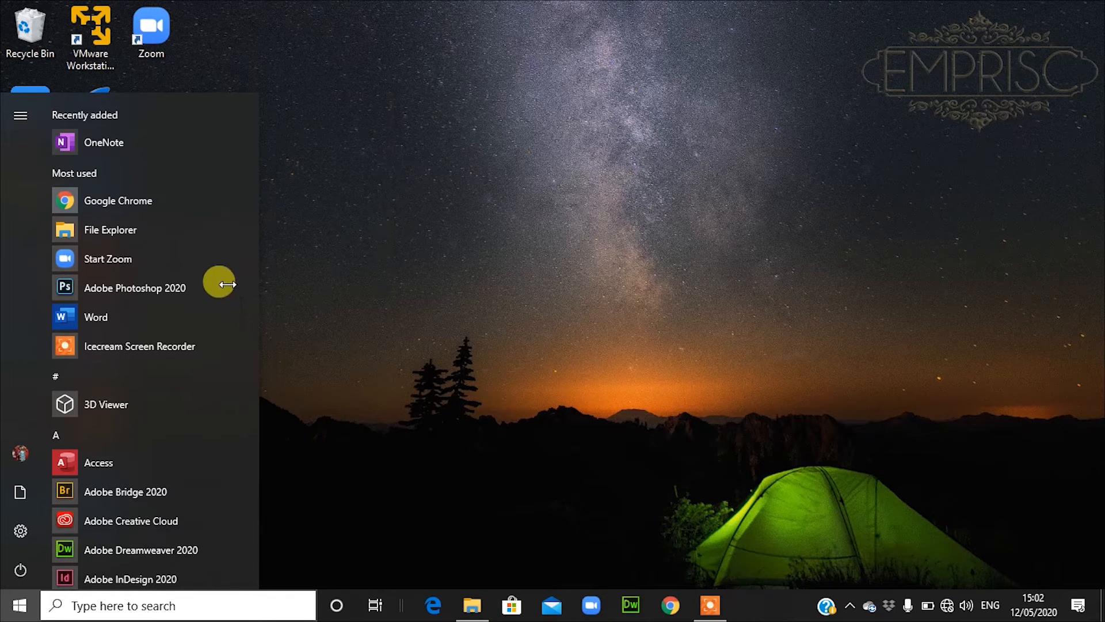
scroll(143, 379, "down", 15)
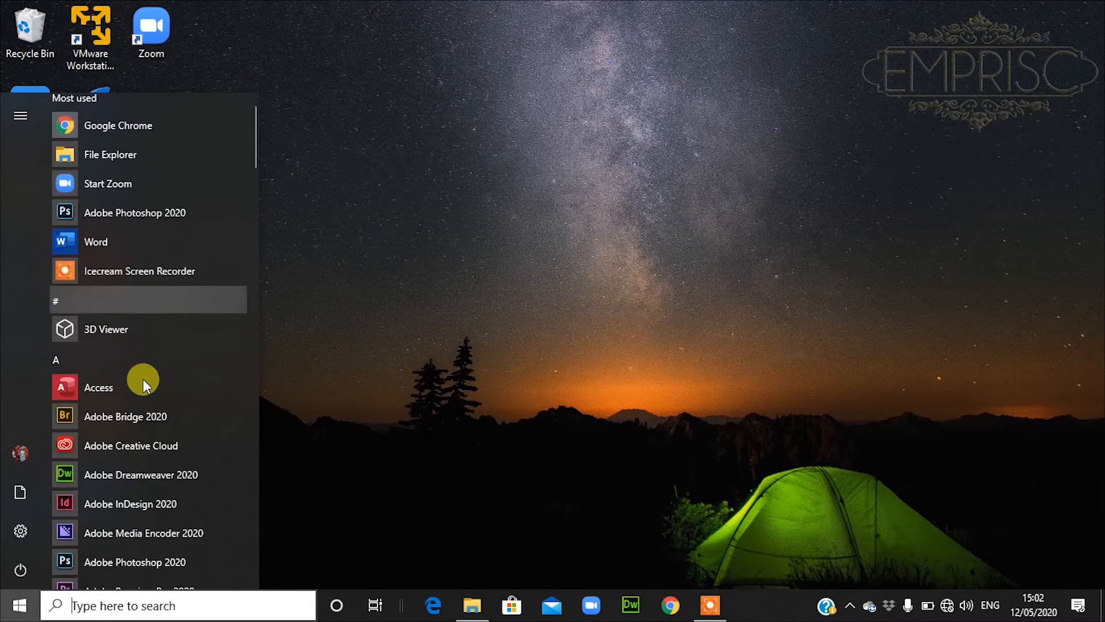
scroll(151, 403, "down", 15)
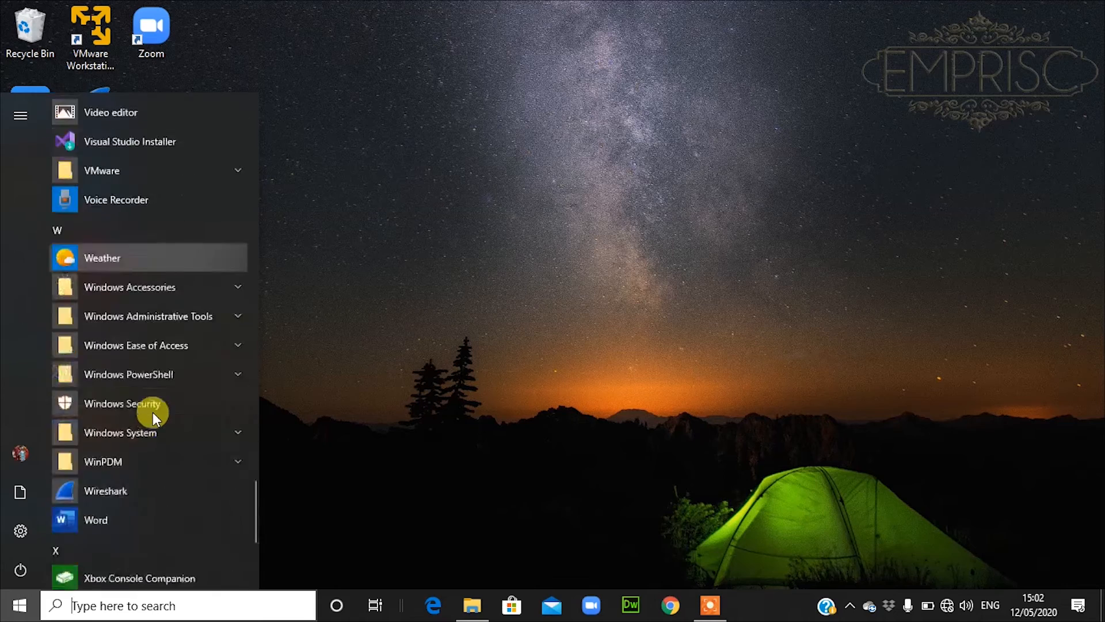
scroll(136, 418, "up", 20)
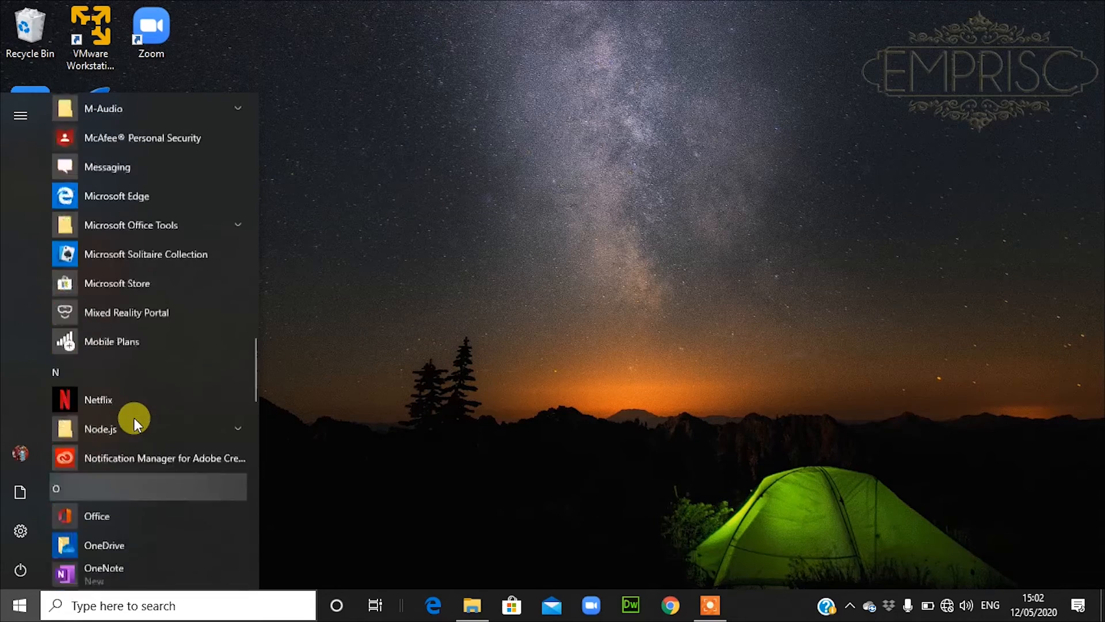
scroll(127, 412, "up", 10)
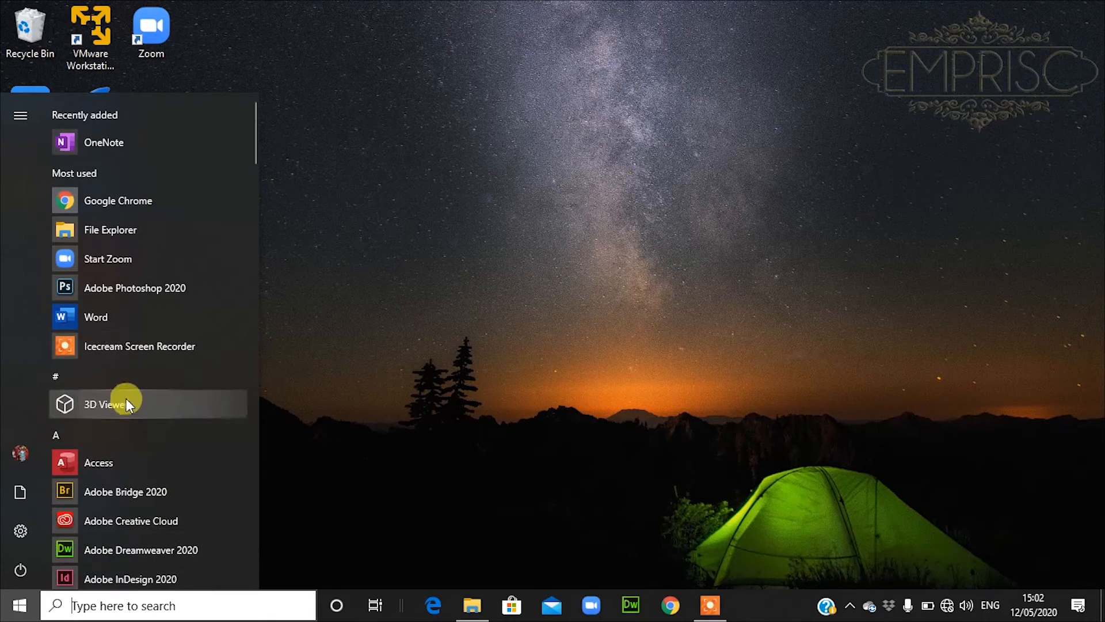
left_click_drag(259, 336, 625, 328)
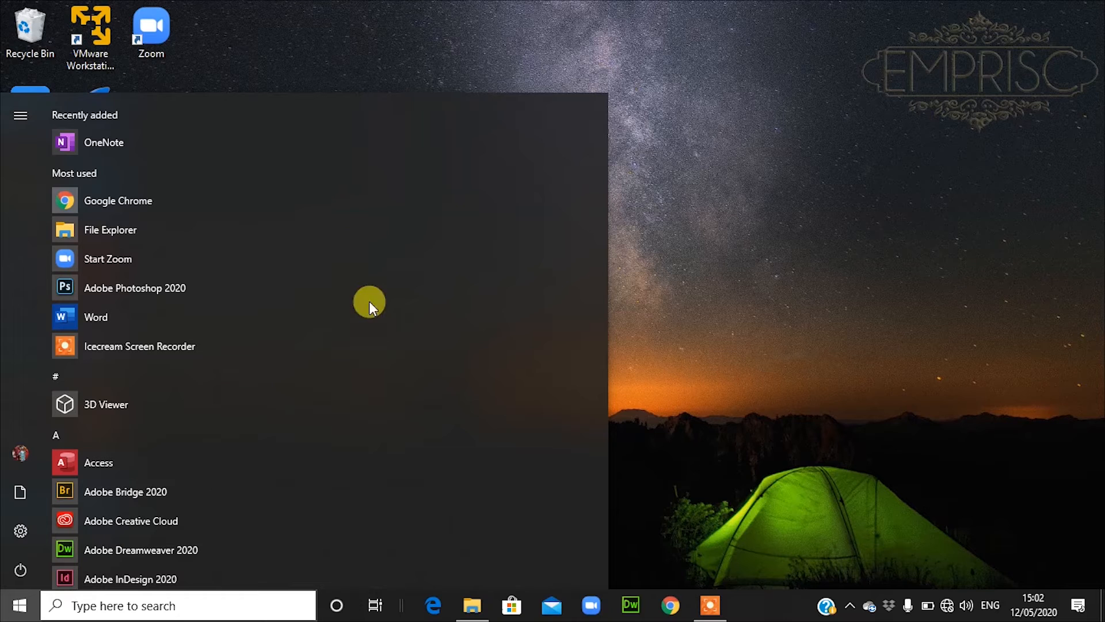
Step: Pin OneNote to Start from the recently added apps and name its new tile group Text Applications
right_click(91, 146)
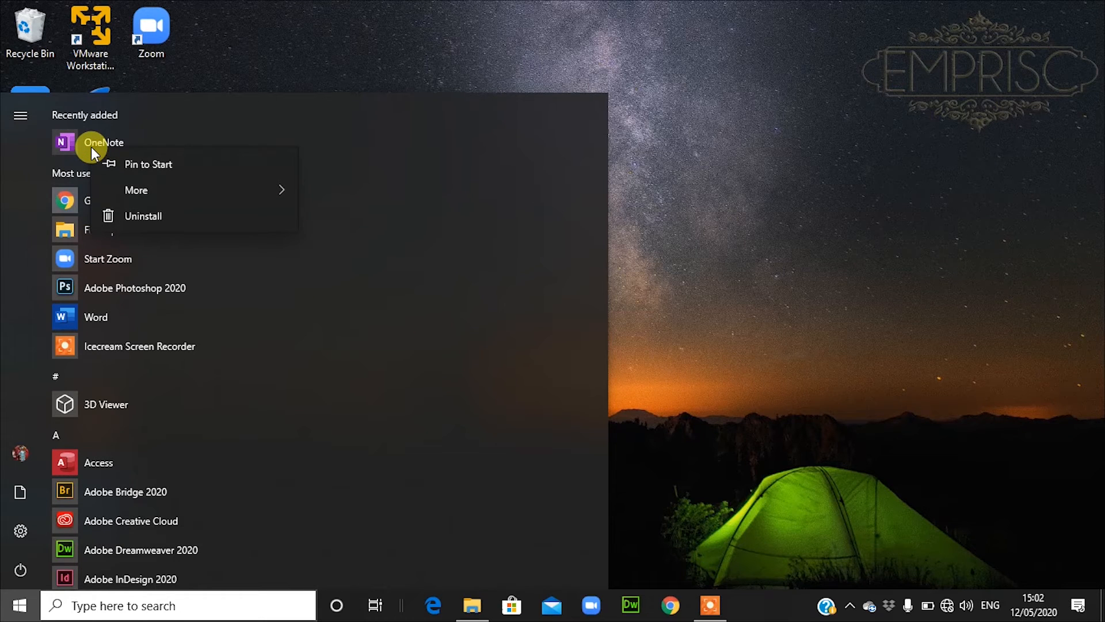
left_click(142, 167)
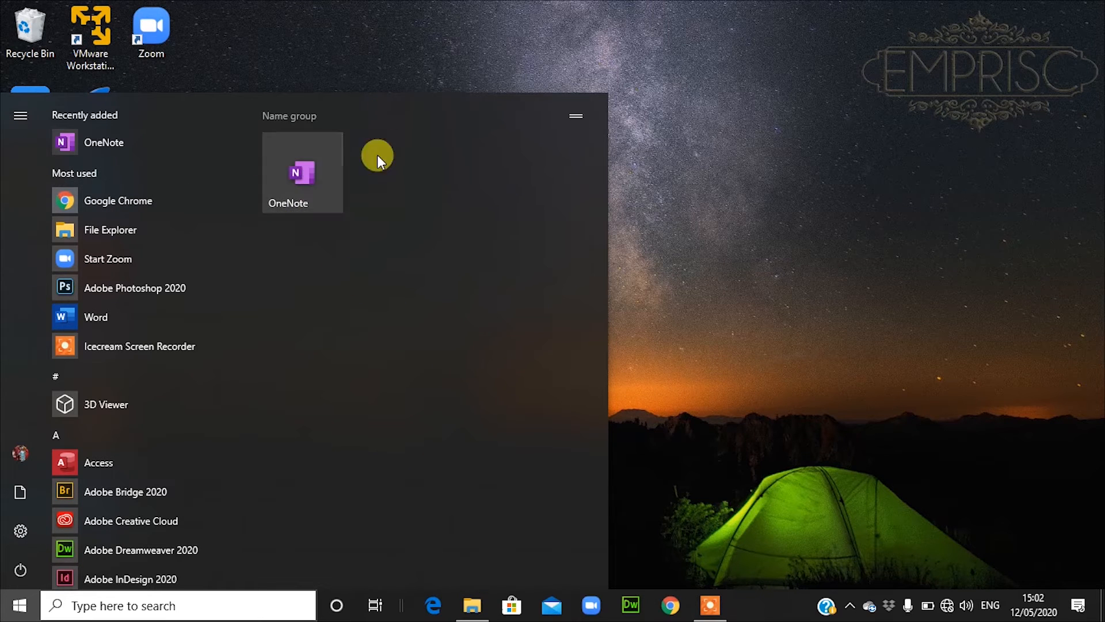
left_click(288, 118)
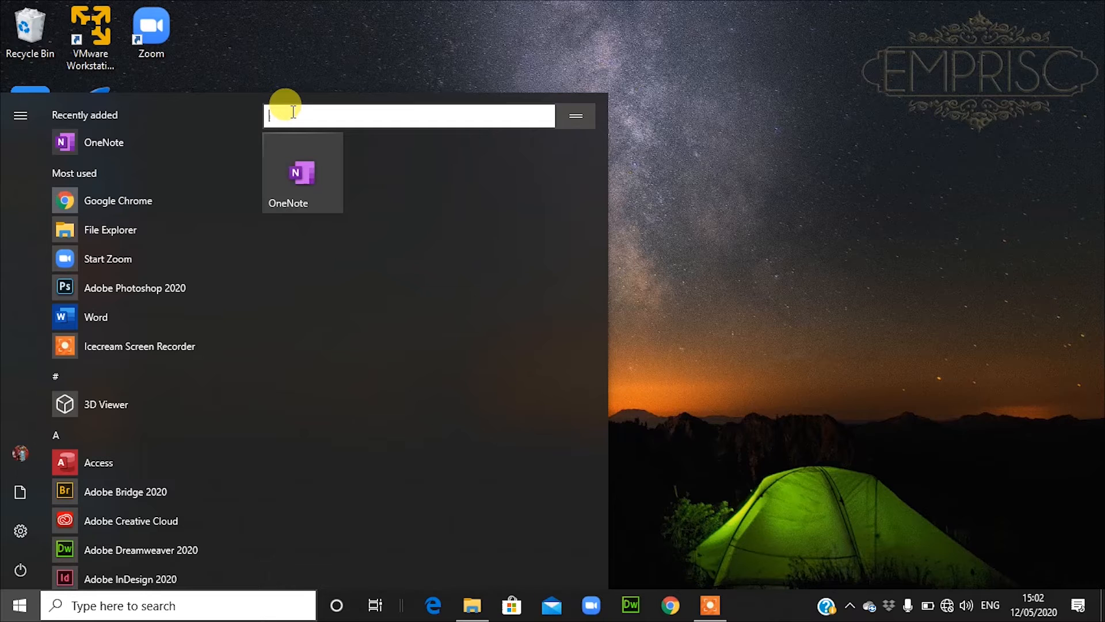
type("Text Applications")
key("Return")
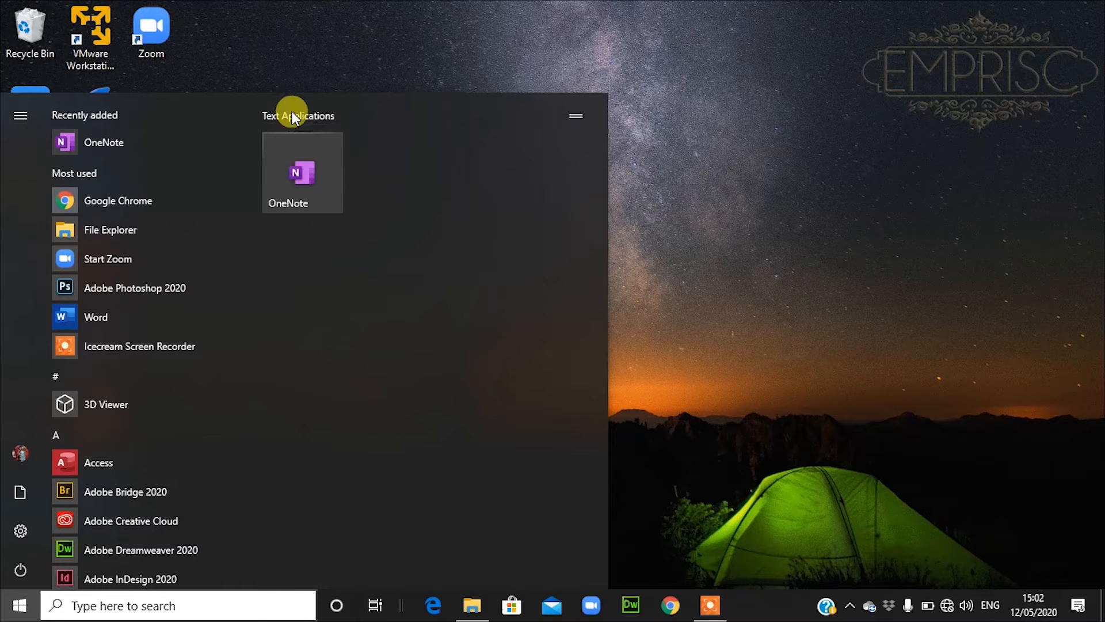
left_click(733, 337)
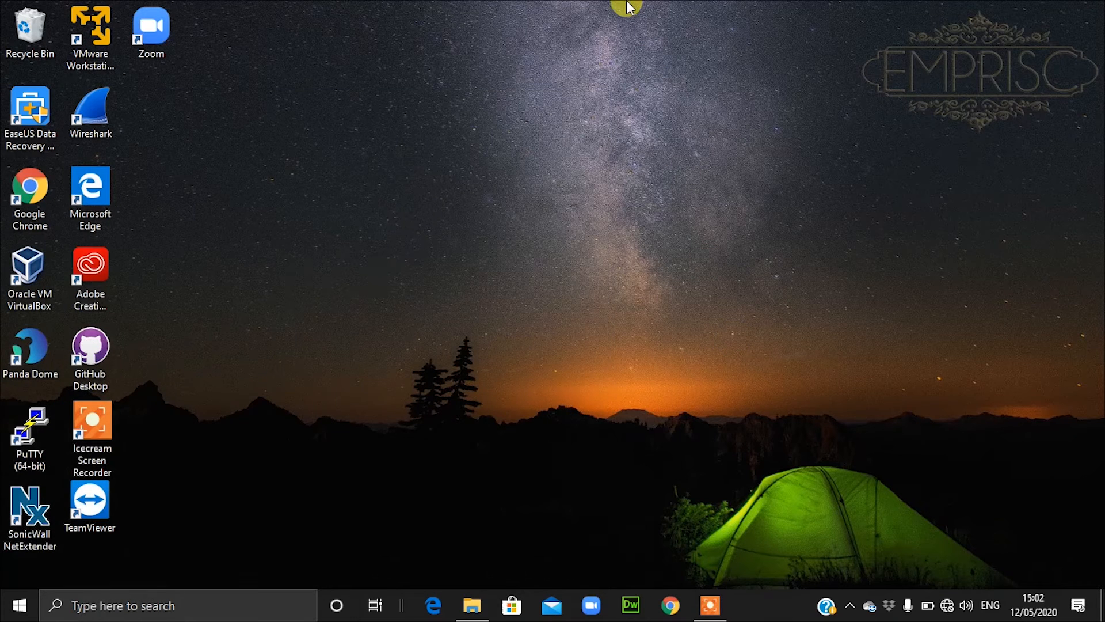
Step: Open the Start page of the desktop's personalisation settings and turn on Use Start full screen
right_click(385, 287)
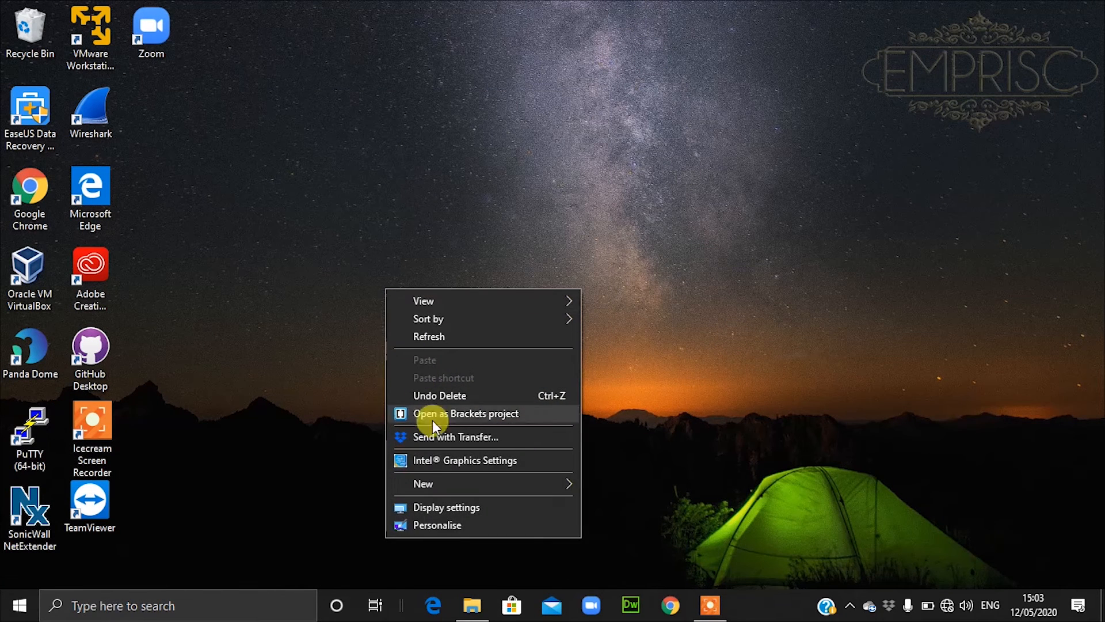
left_click(450, 525)
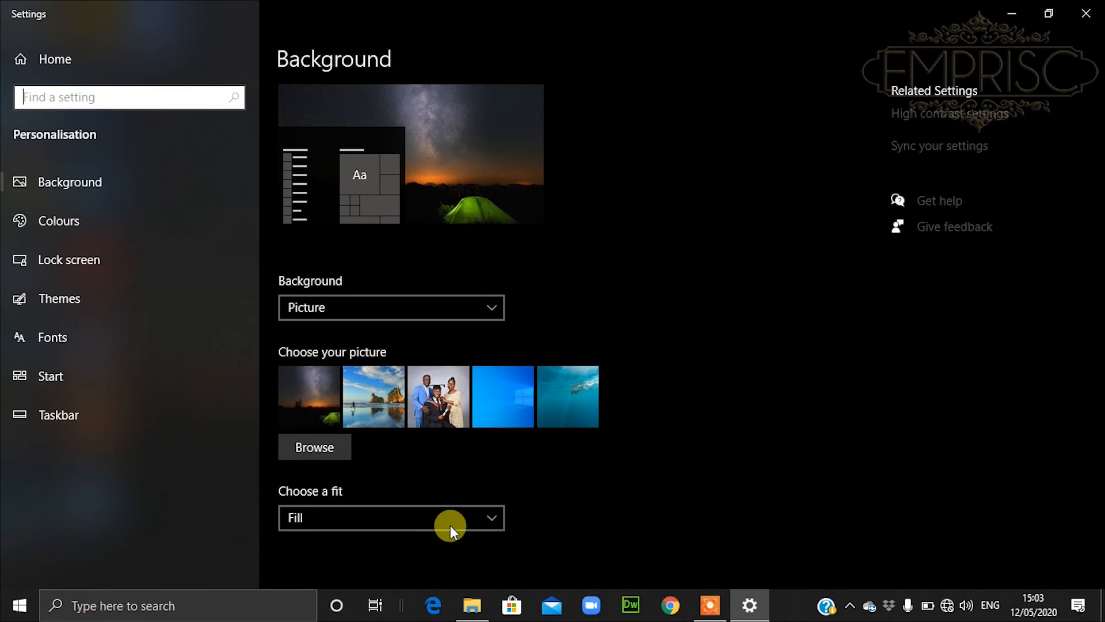
left_click(179, 387)
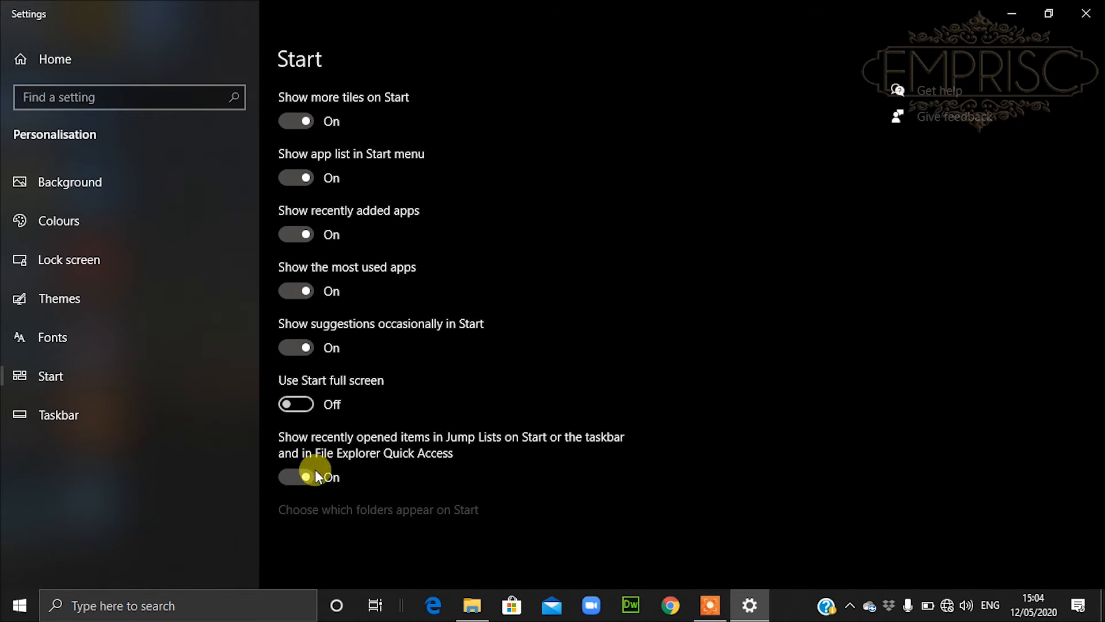
left_click(293, 403)
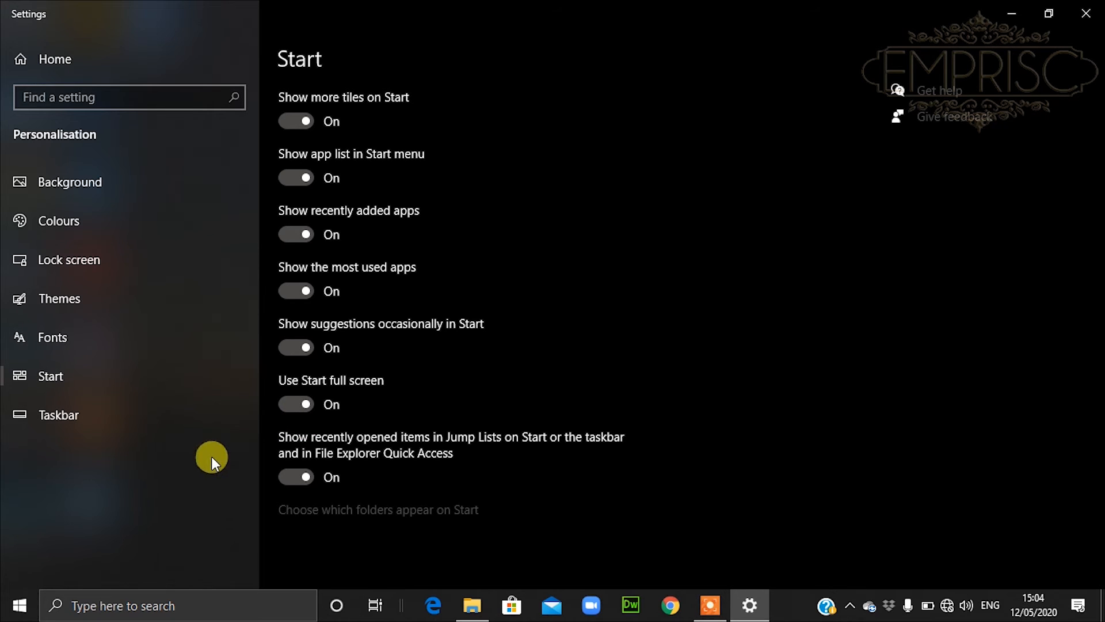
Step: Look over the full-screen Start menu, viewing the complete All apps list and the Pinned tiles, and close it
left_click(9, 612)
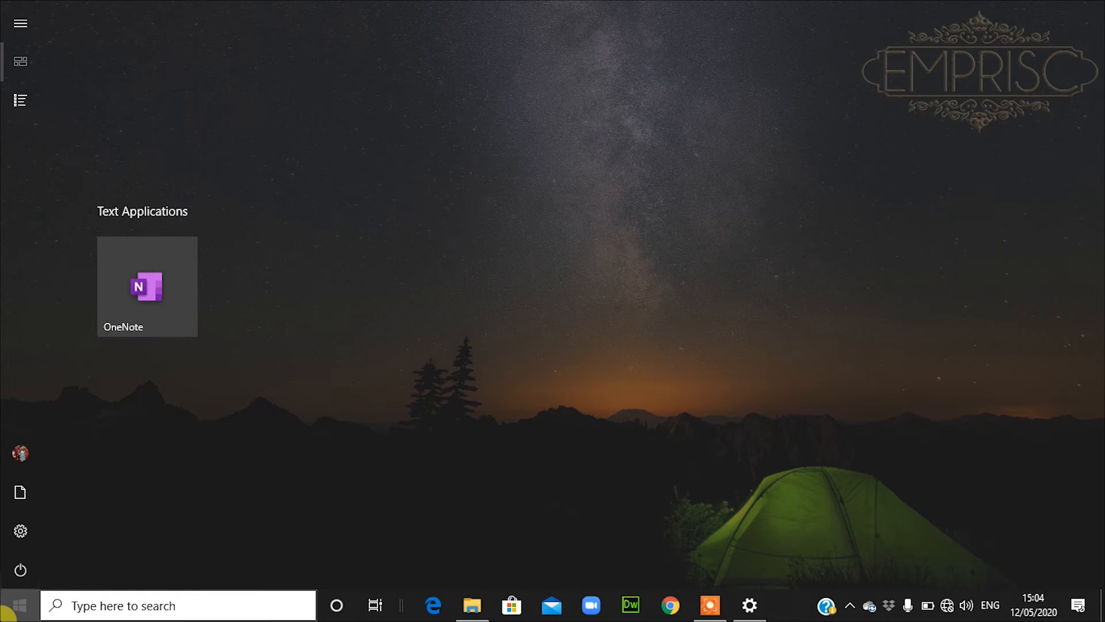
left_click(20, 25)
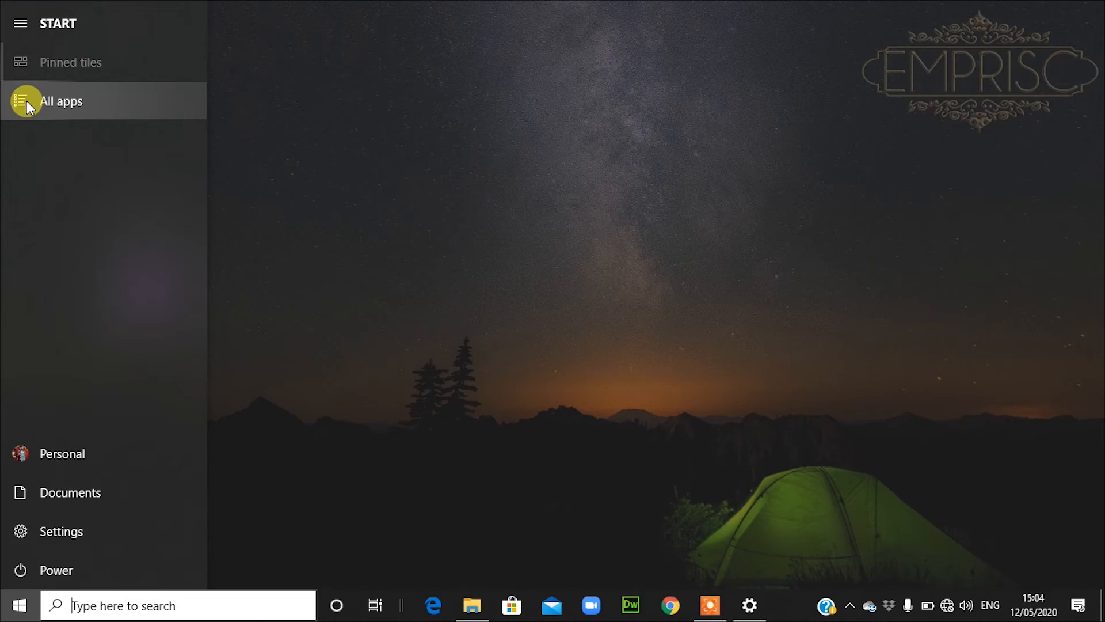
left_click(27, 102)
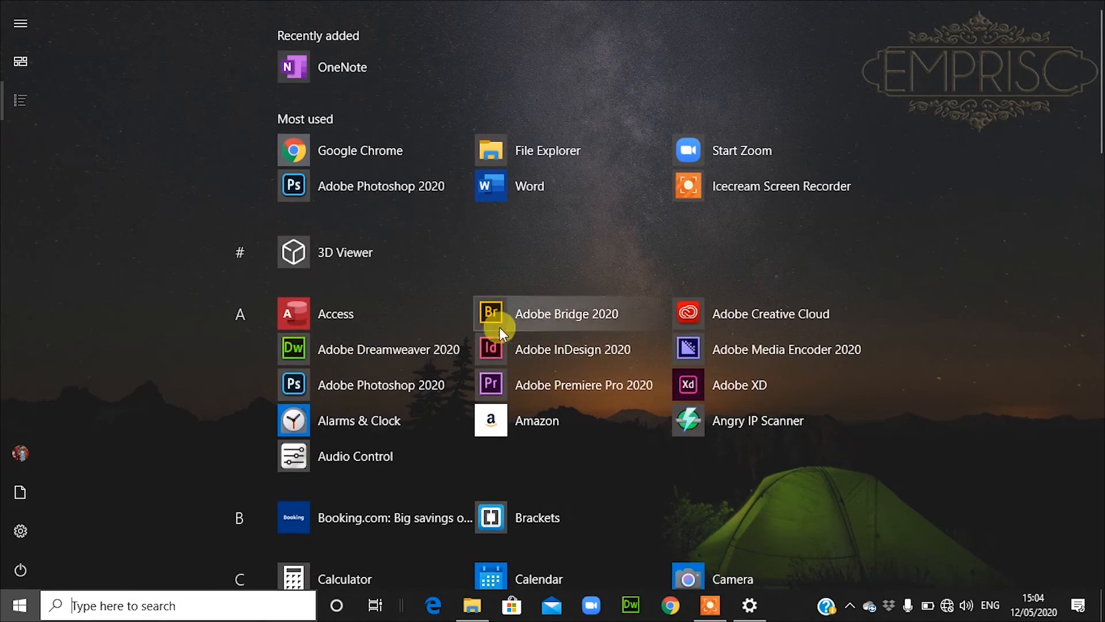
scroll(499, 329, "down", 20)
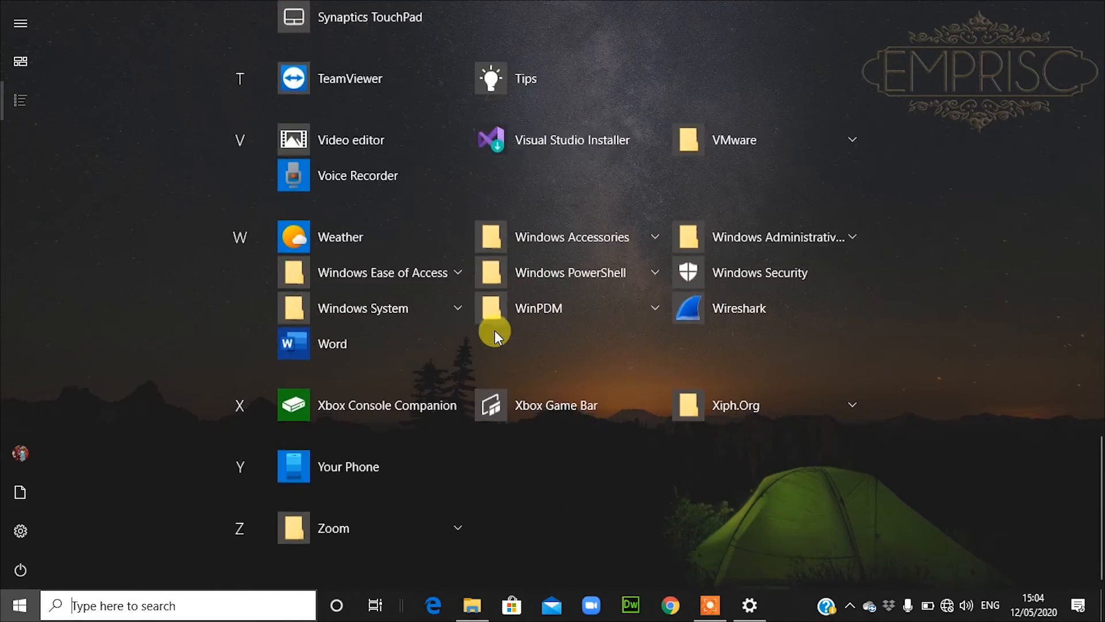
scroll(493, 332, "up", 20)
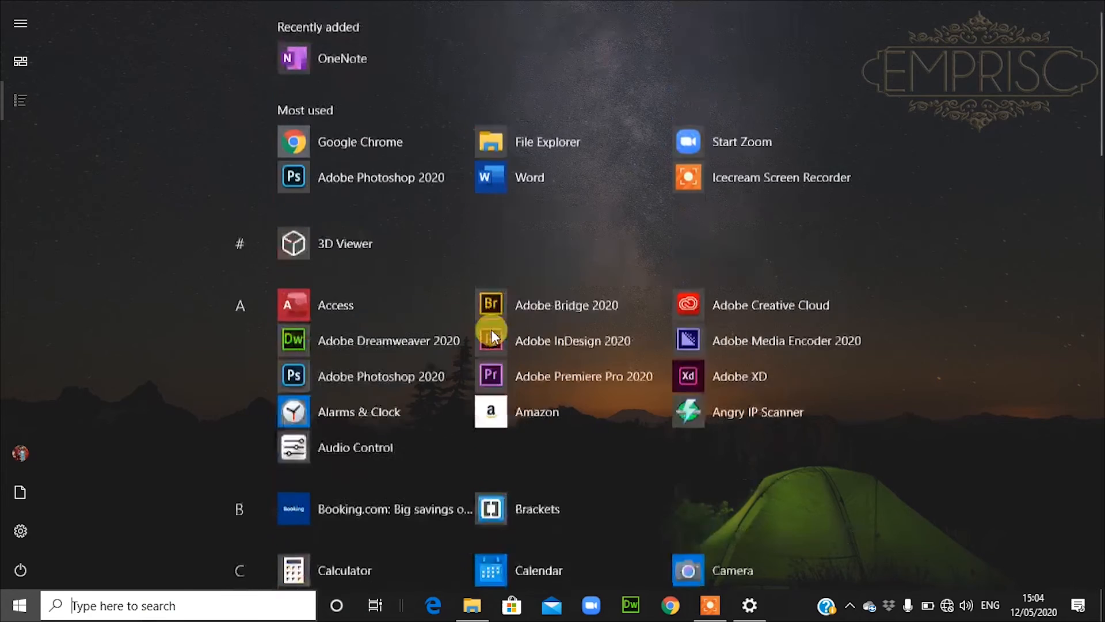
mouse_move(9, 35)
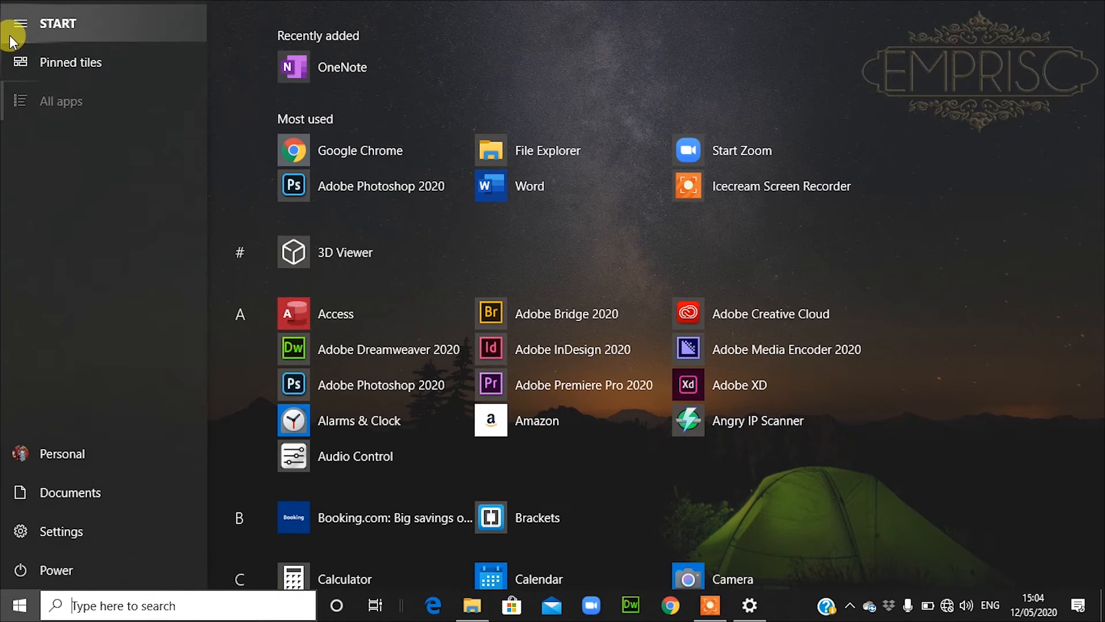
left_click(118, 62)
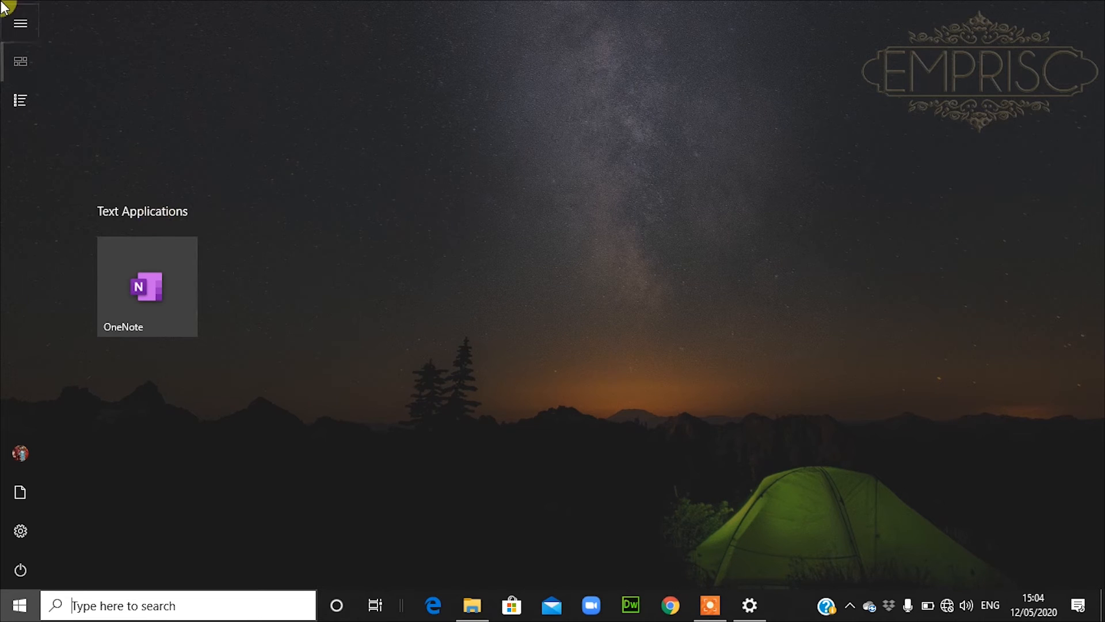
left_click(6, 609)
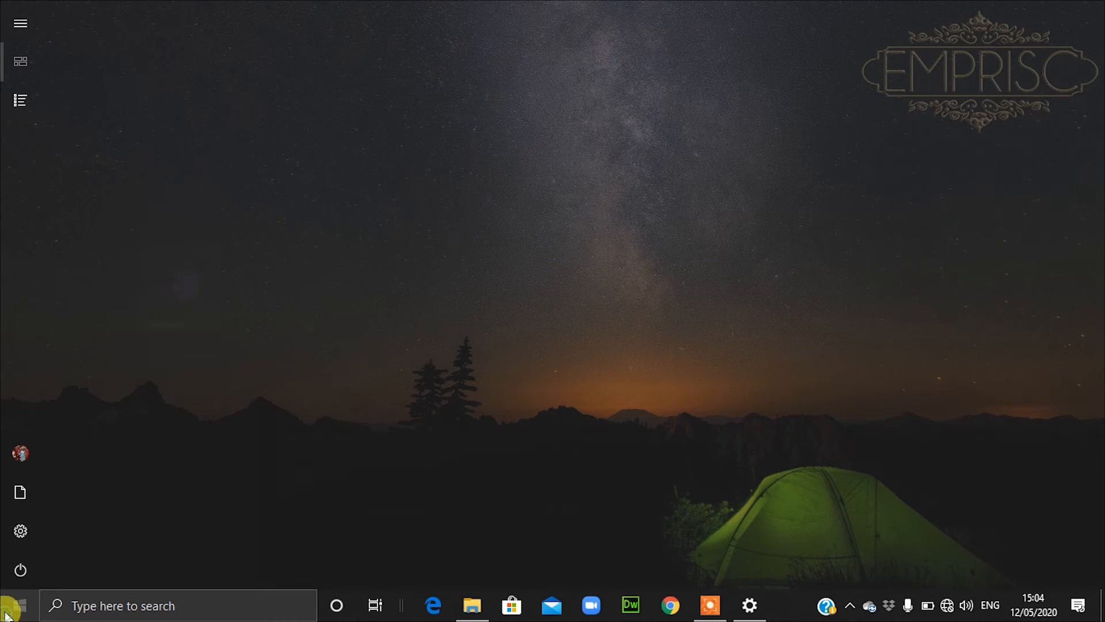
Step: Turn off Use Start full screen and check the Start menu at its regular size
left_click(298, 403)
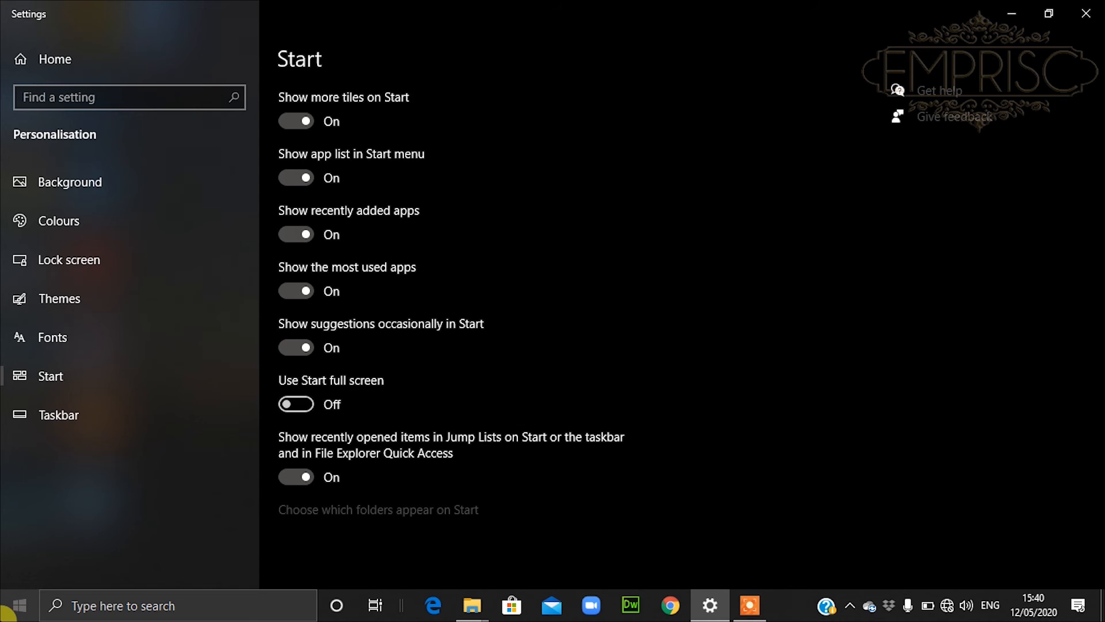
left_click(20, 605)
mouse_move(3, 426)
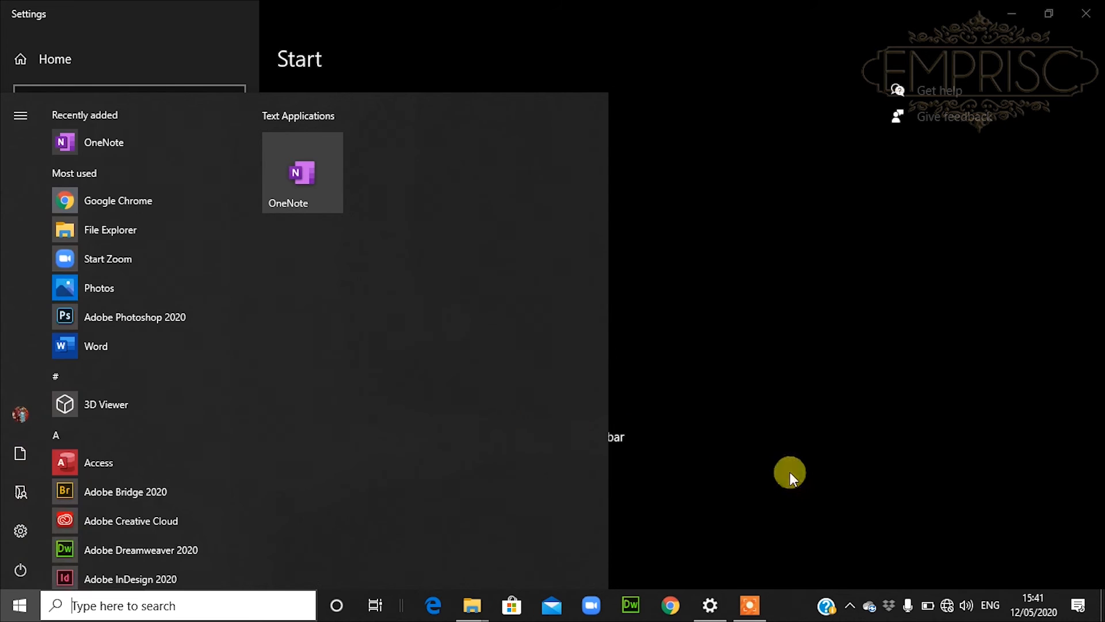
left_click(790, 472)
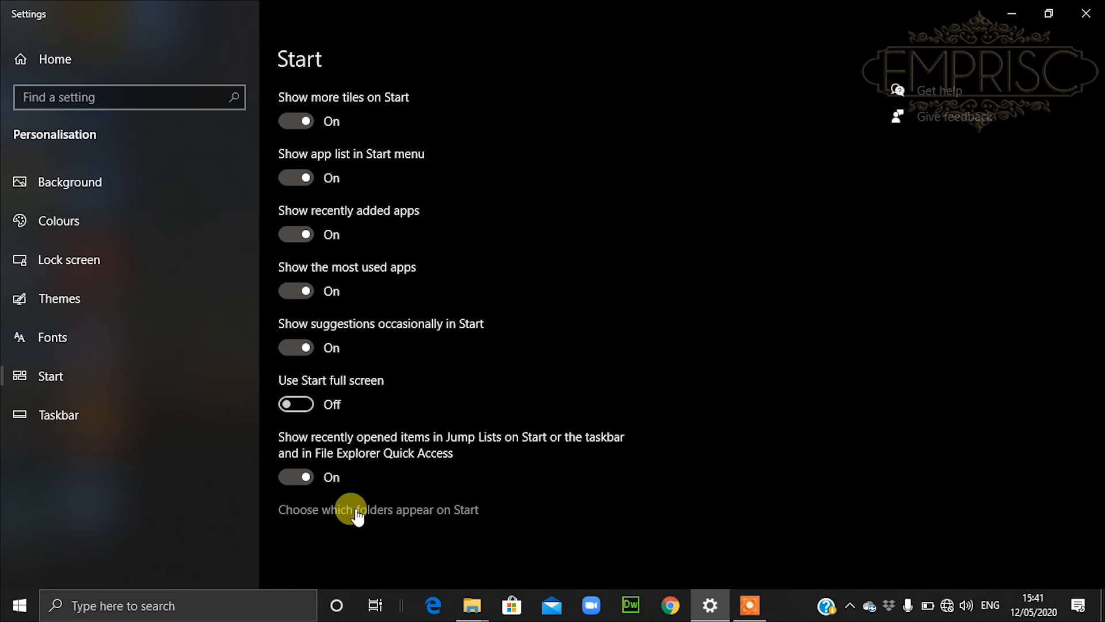
Step: Open the choice of folders that appear on Start and turn on Videos and Pictures
left_click(401, 519)
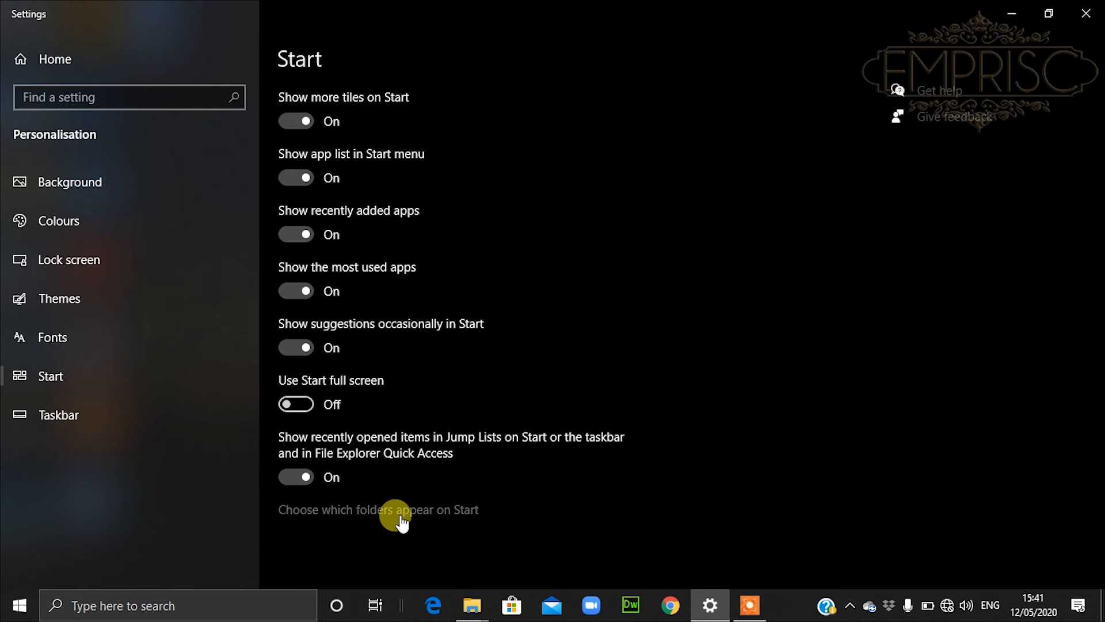
scroll(268, 405, "down", 1)
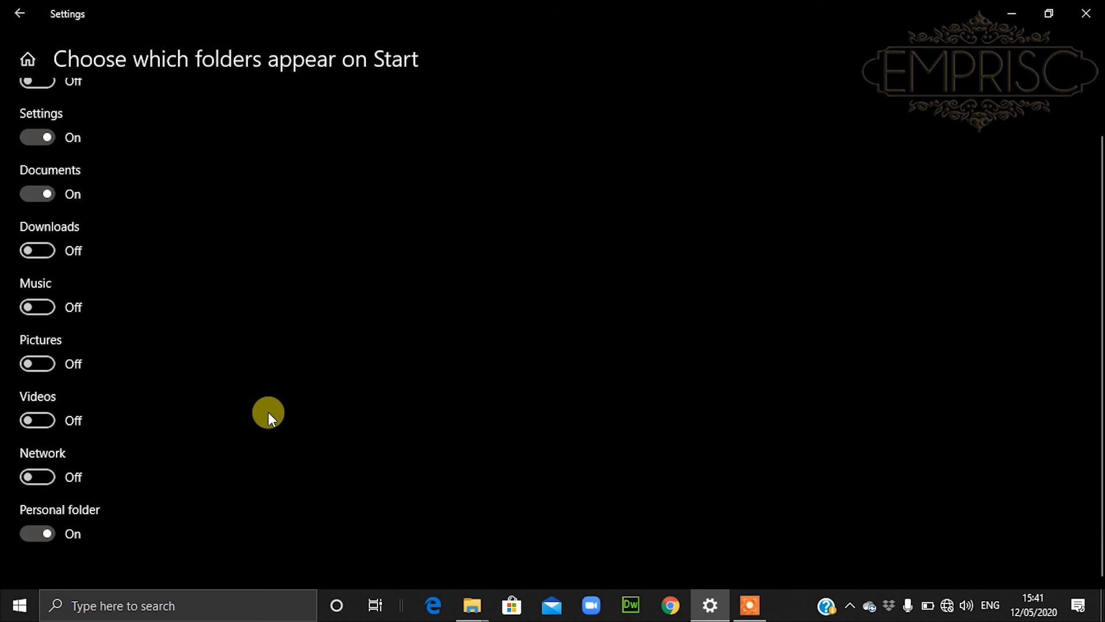
scroll(251, 469, "up", 1)
scroll(252, 472, "down", 1)
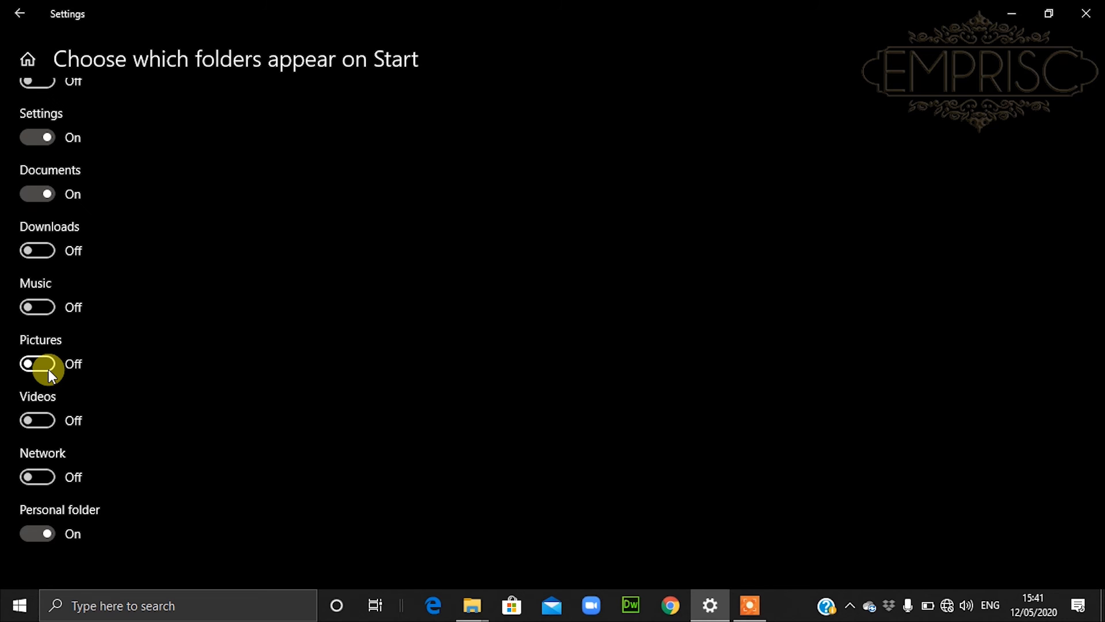
scroll(89, 457, "up", 2)
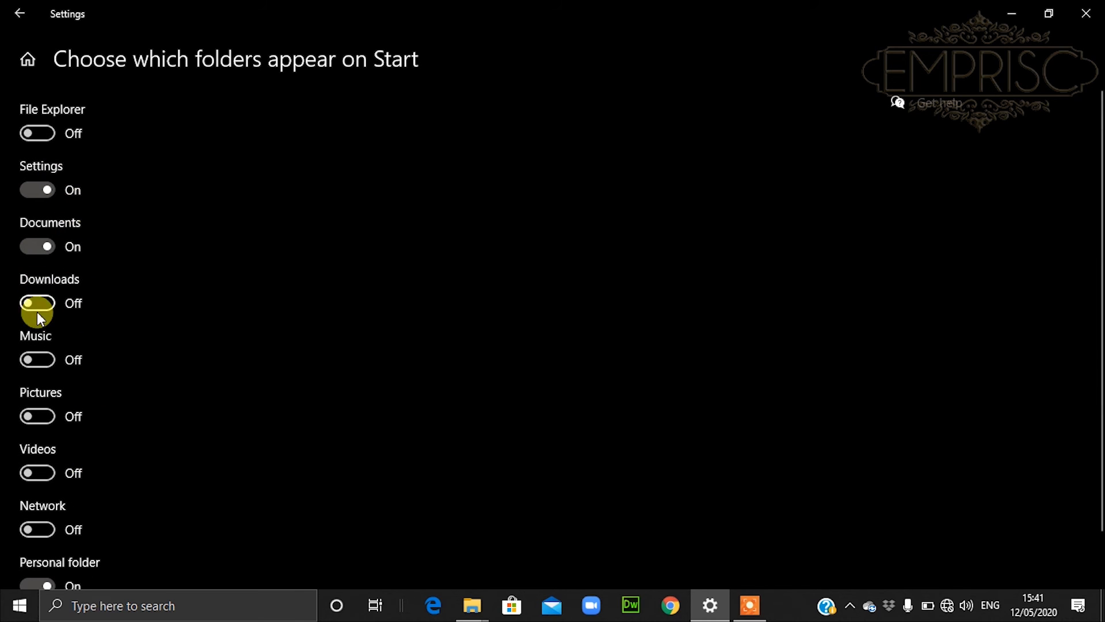
scroll(56, 454, "down", 2)
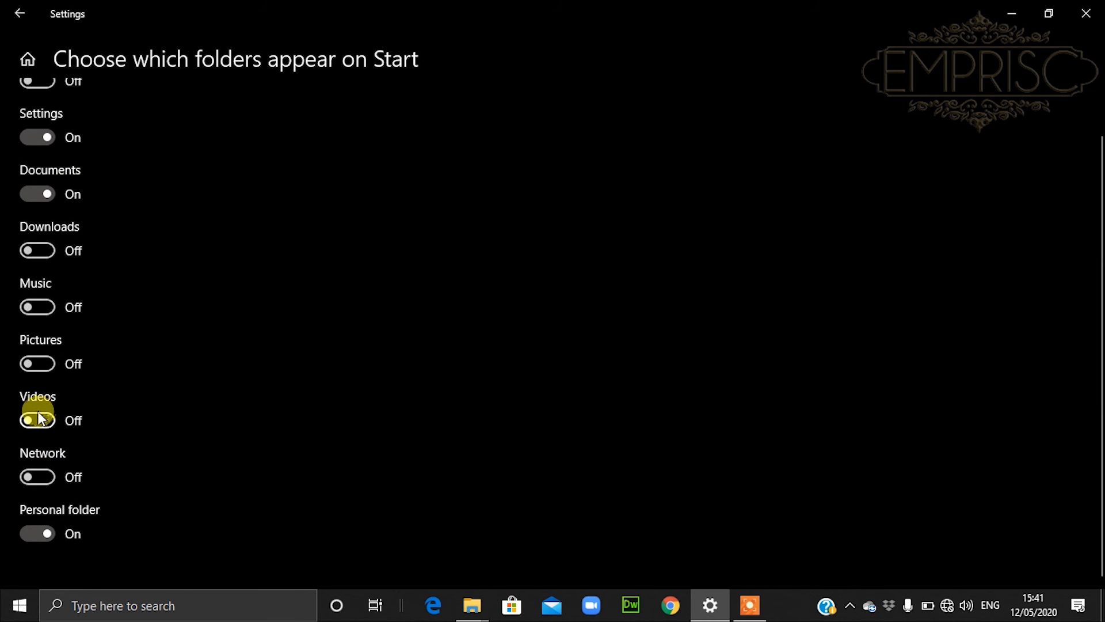
left_click(40, 421)
left_click(33, 352)
Step: Check the folder shortcuts in the Start menu's expanded side list and return to the Start settings page
left_click(7, 608)
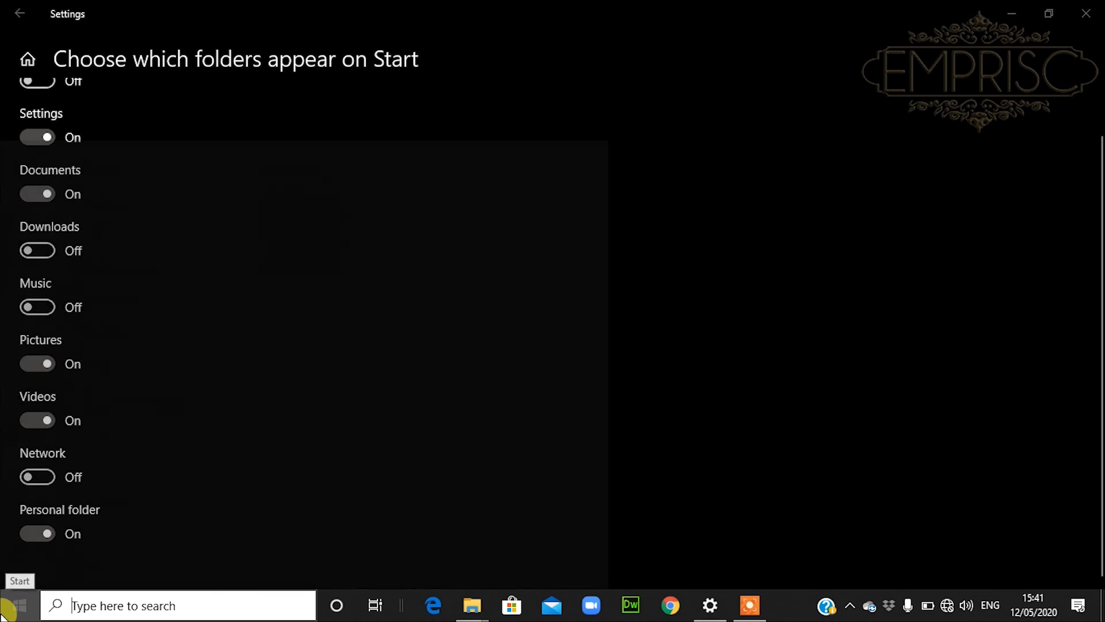
mouse_move(20, 456)
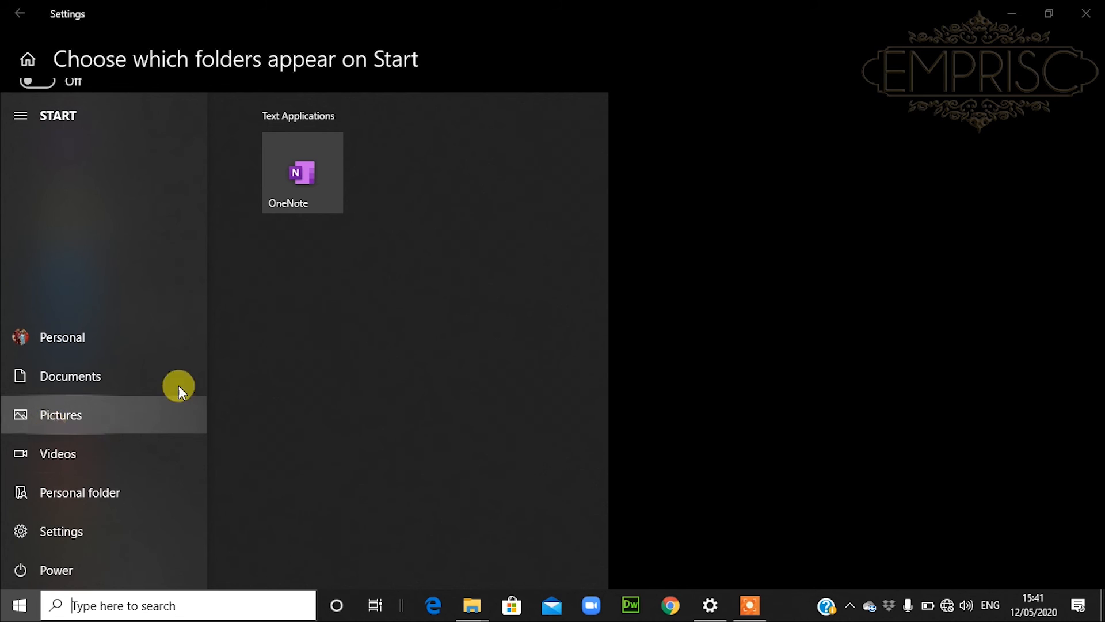
left_click(858, 258)
left_click(17, 8)
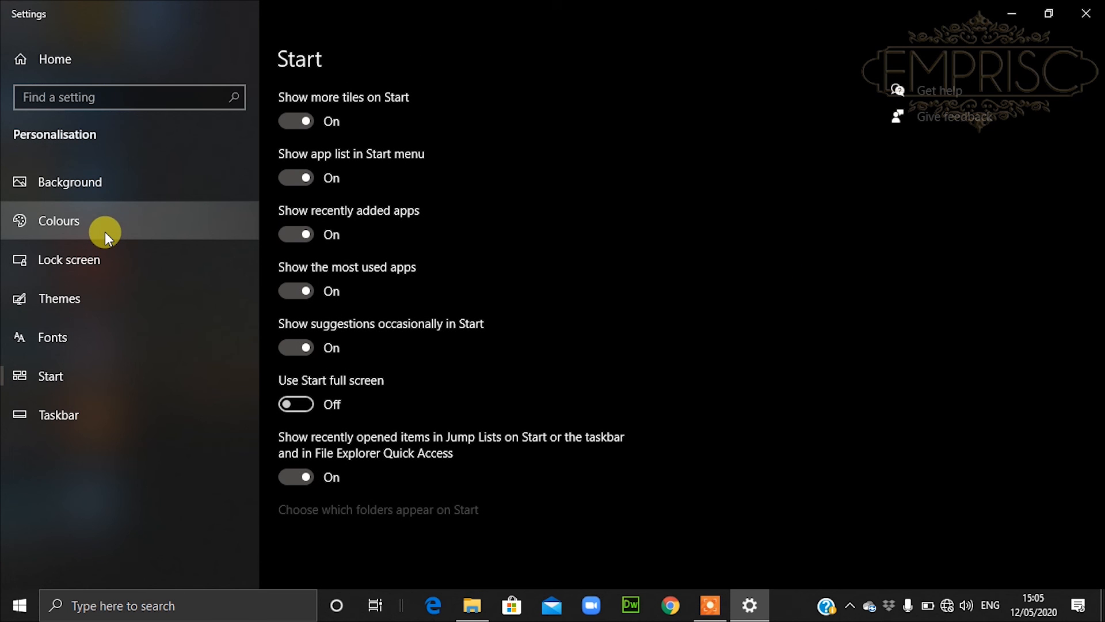
Step: Open the Colours settings, keep the Dark colour mode, and switch automatic accent colour picking from the background on and back off
left_click(105, 232)
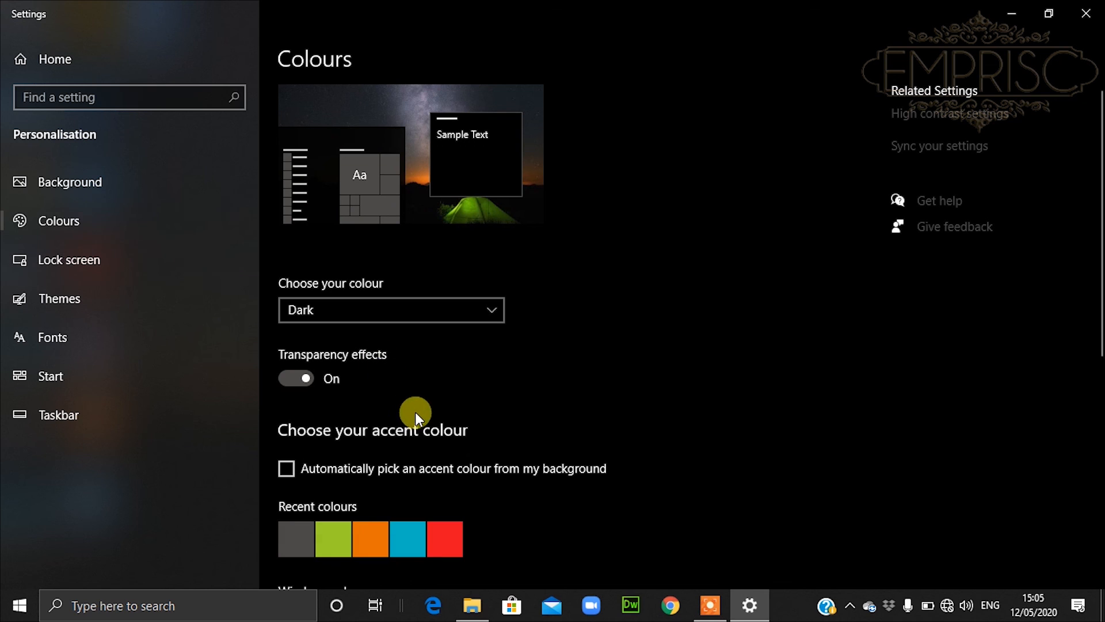
left_click(377, 310)
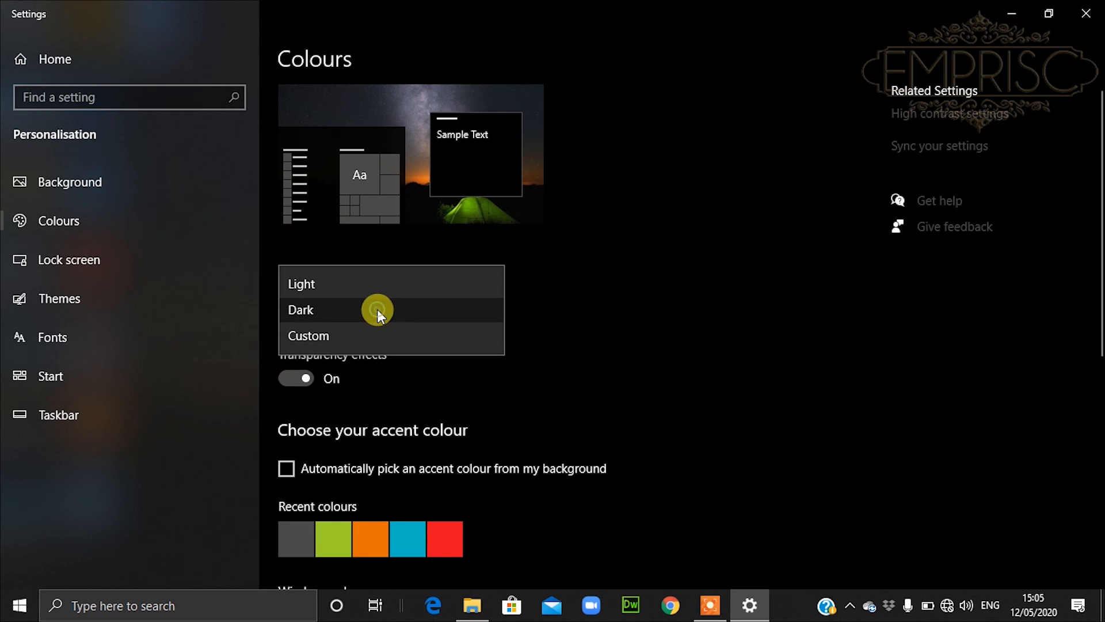
left_click(573, 350)
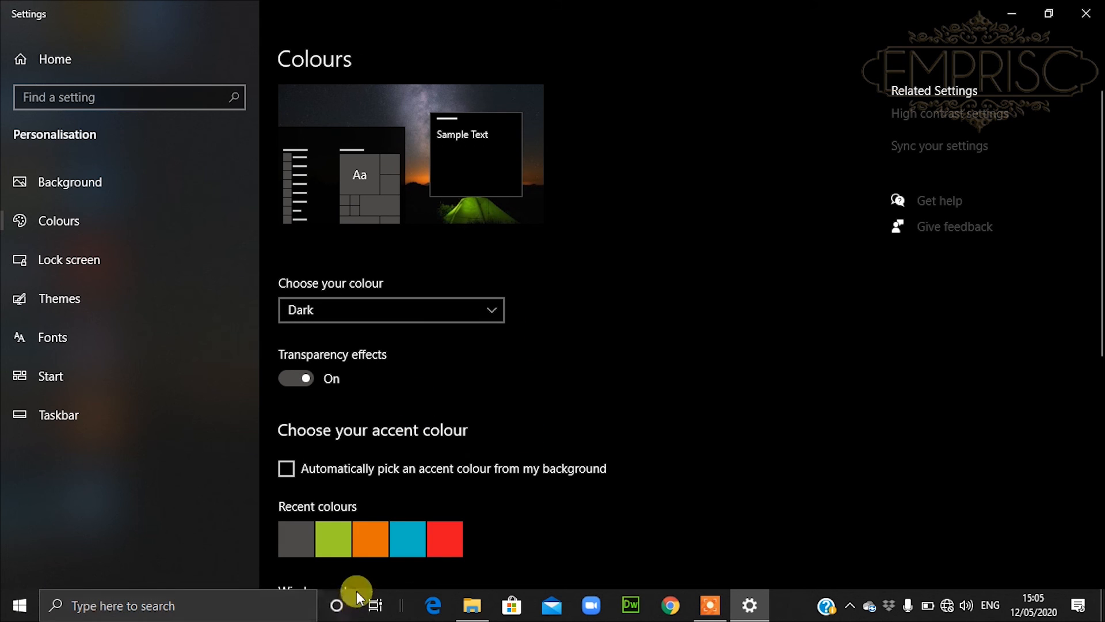
left_click(285, 469)
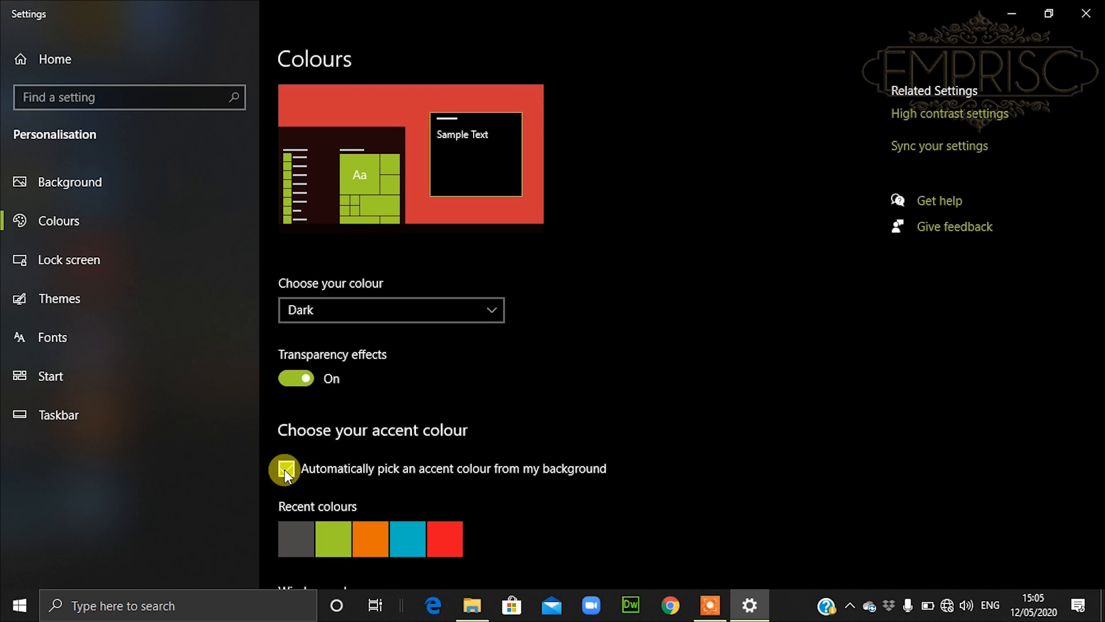
left_click(284, 470)
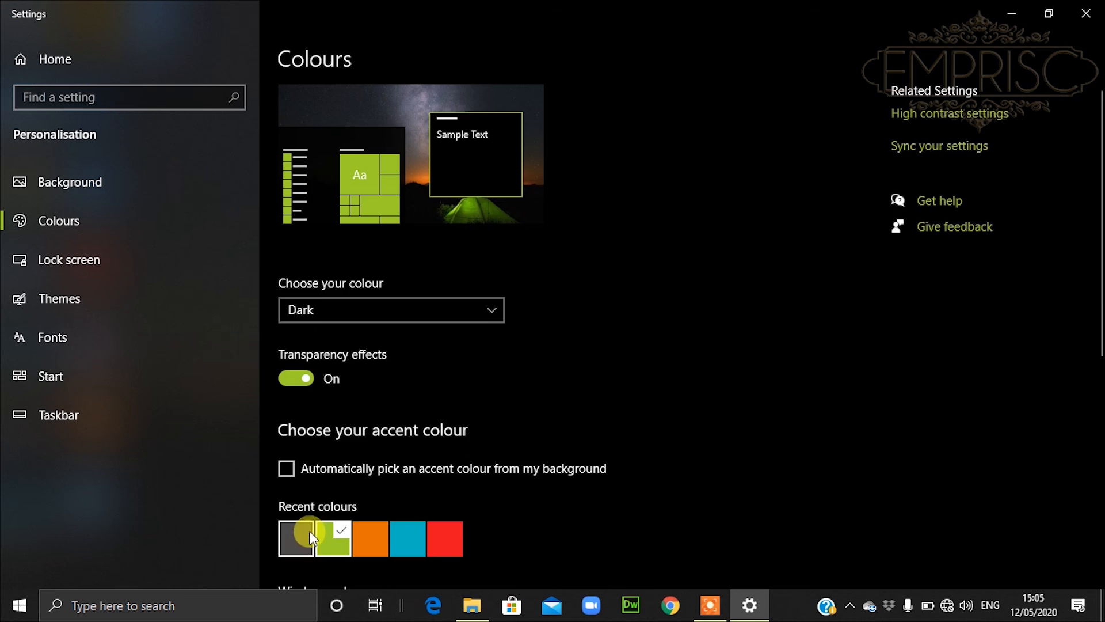
Step: Look through the Windows colours palette, the custom colour option and the surfaces that can show the accent colour
scroll(296, 477, "down", 8)
scroll(296, 477, "up", 4)
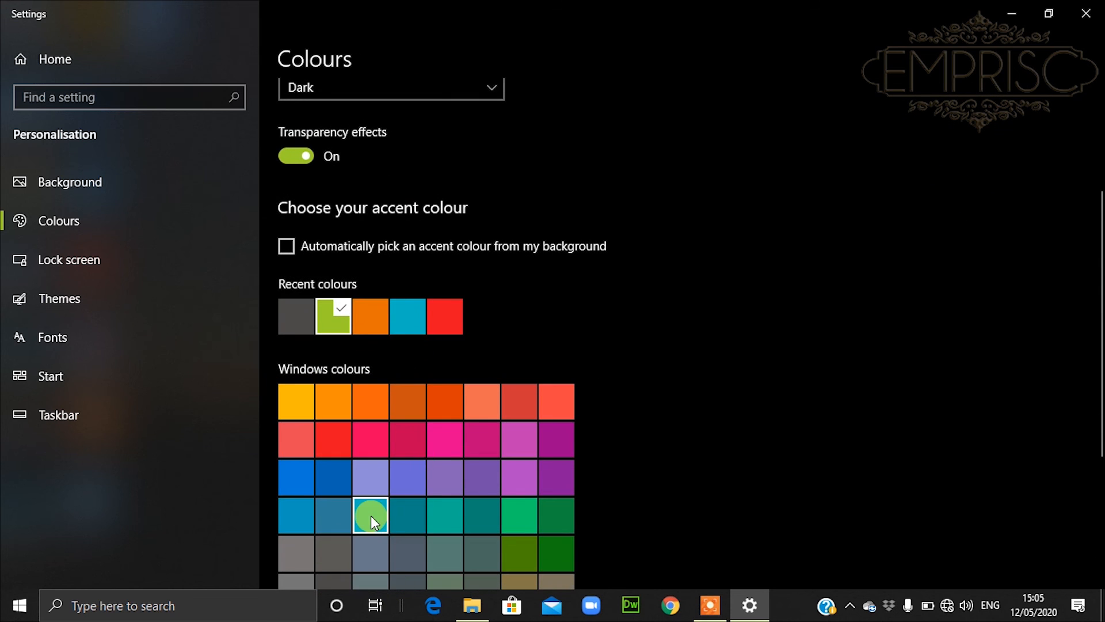
scroll(370, 500, "down", 3)
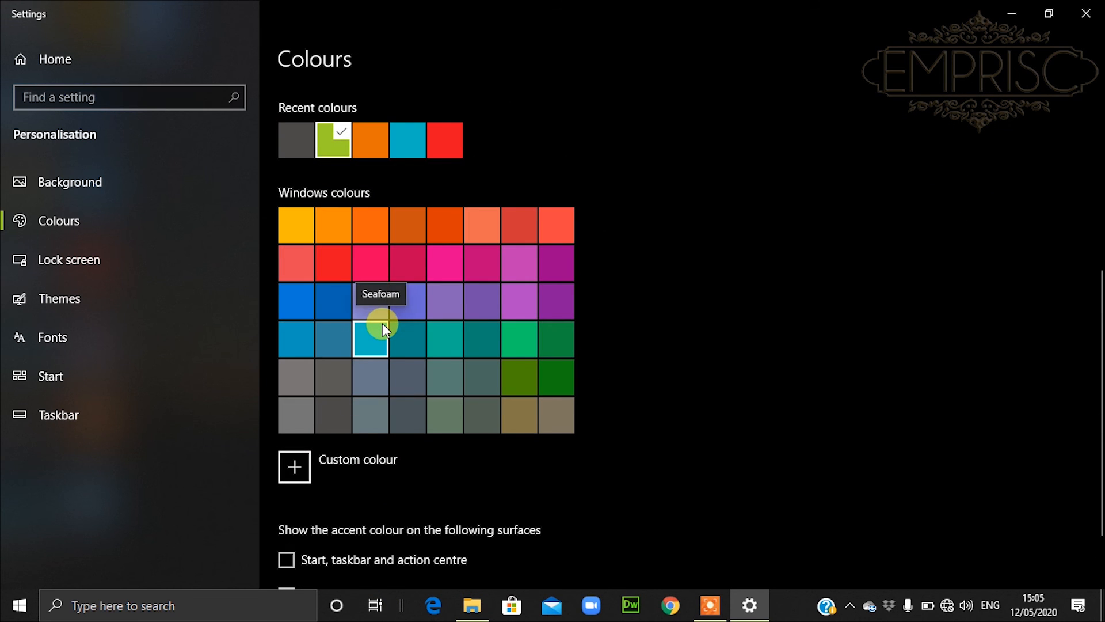
scroll(437, 432, "down", 2)
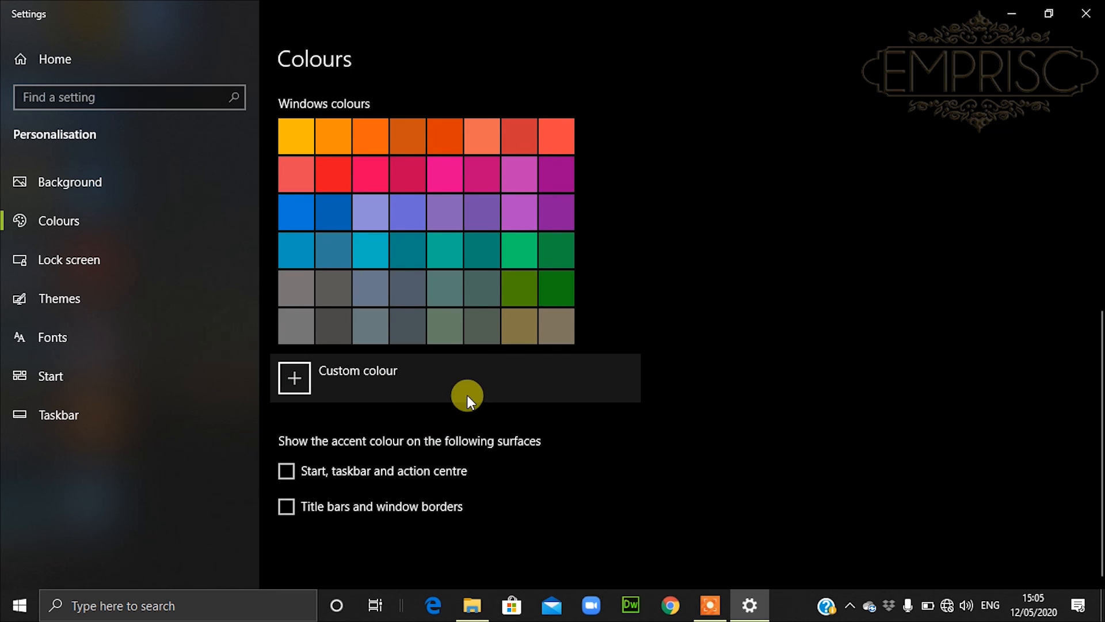
scroll(464, 433, "up", 5)
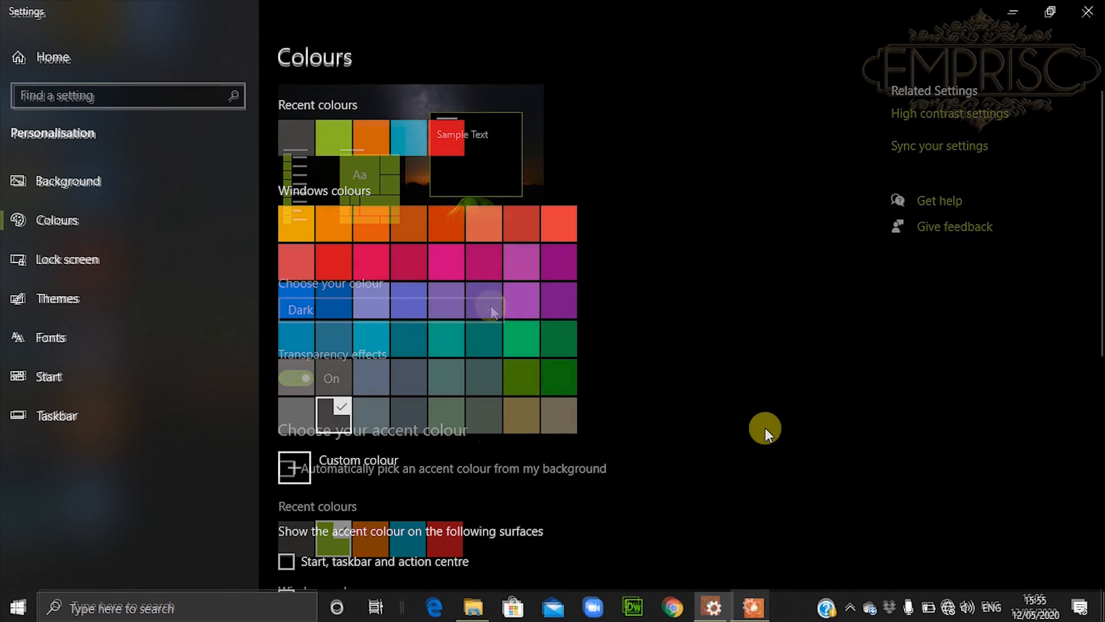